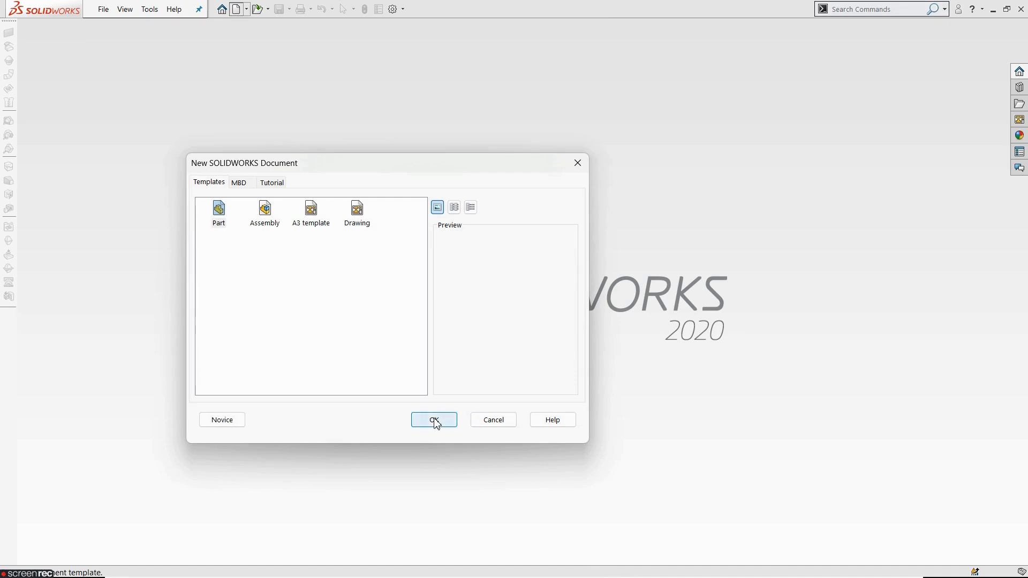
Create a new part and start a sketch on the Top Plane
click(435, 421)
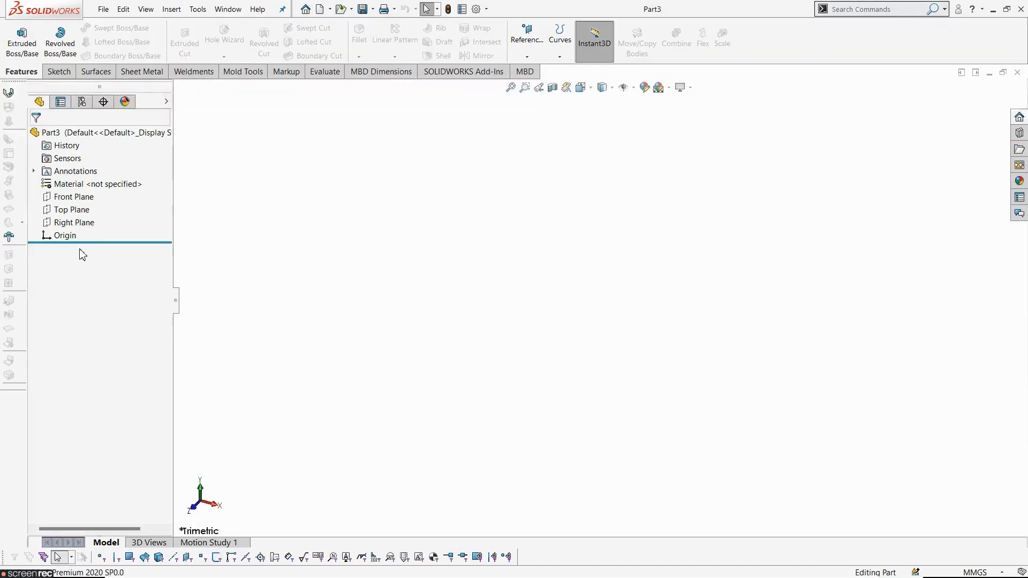
click(72, 210)
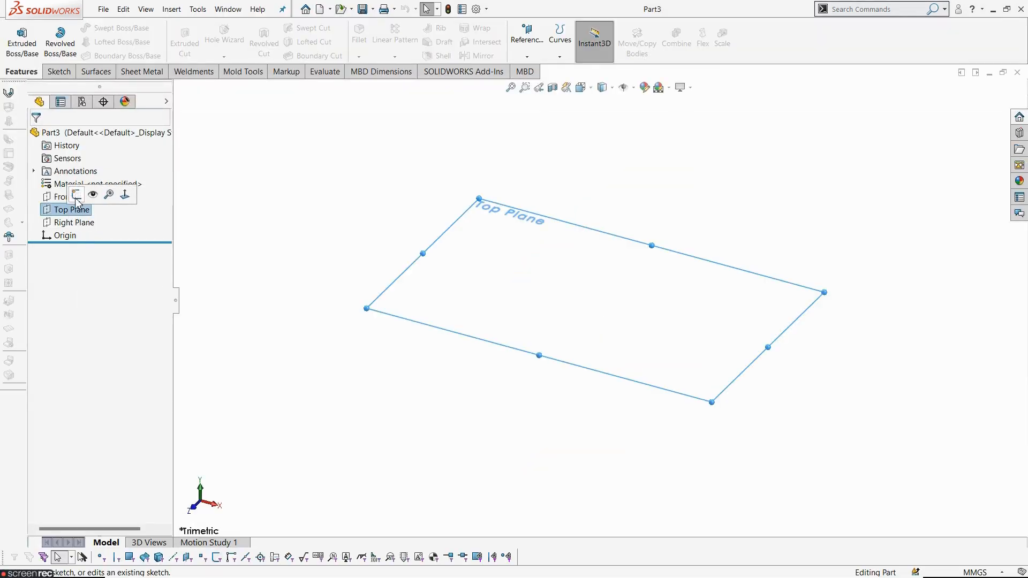
click(75, 196)
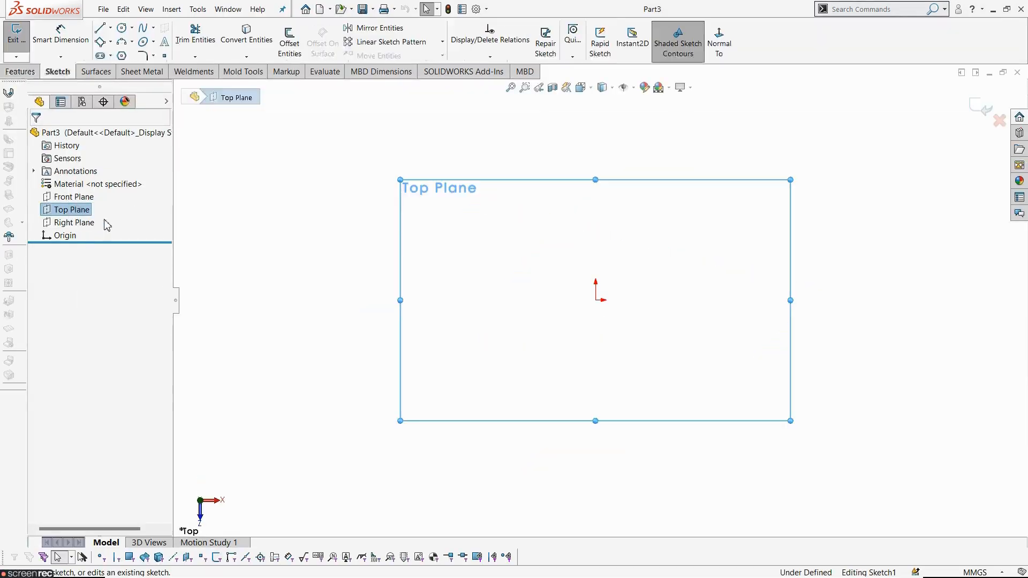
Sketch a six-sided polygon centred on the origin, with an inscribed circle about 98 mm in diameter and vertices pointing up and down
click(122, 55)
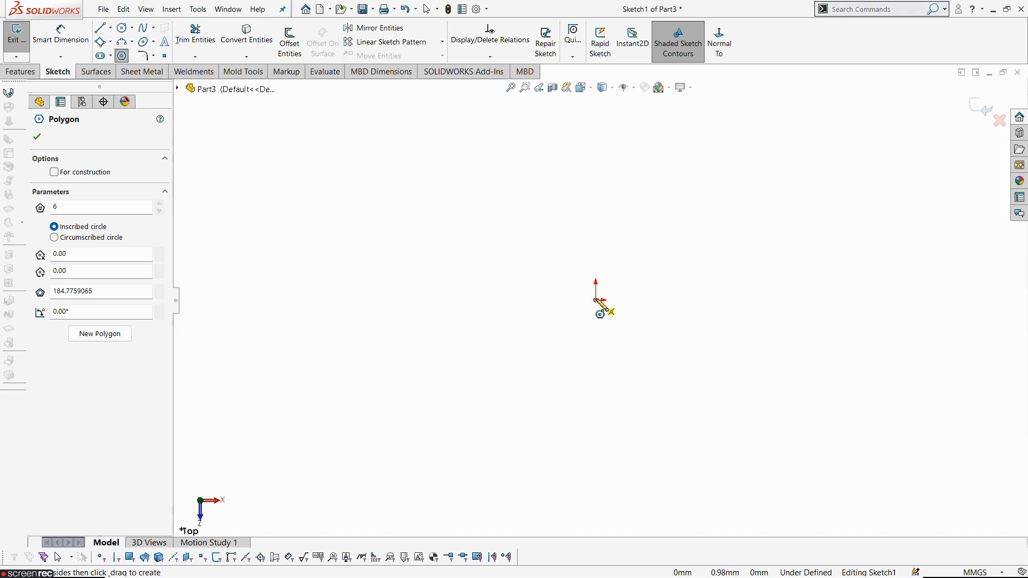
drag(596, 300, 595, 426)
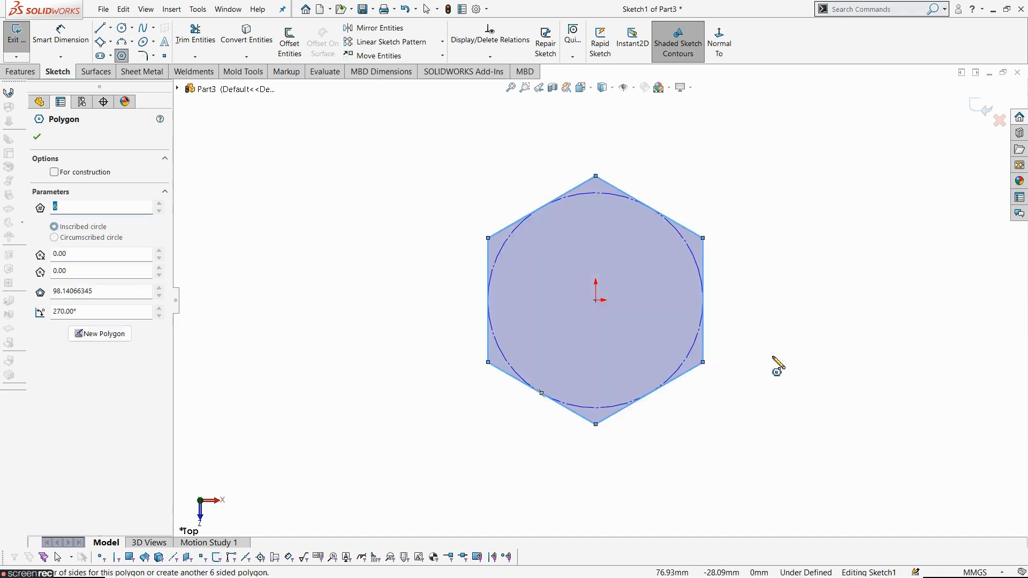
key(Escape)
Check the reference drawing and add a vertical relation between the hexagon's uppermost vertex, centre point and lowermost vertex
key(alt+Tab)
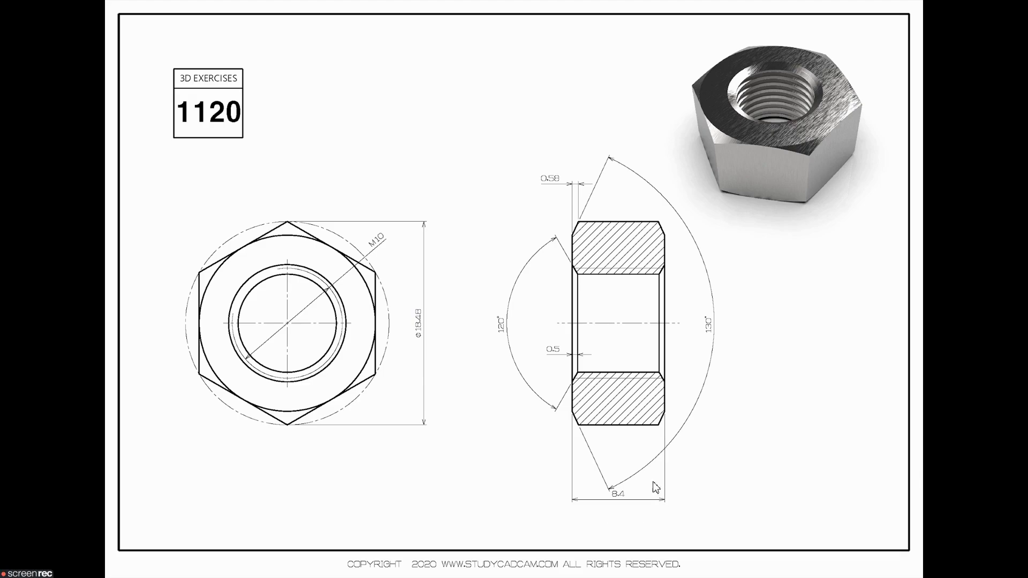
key(alt+Tab)
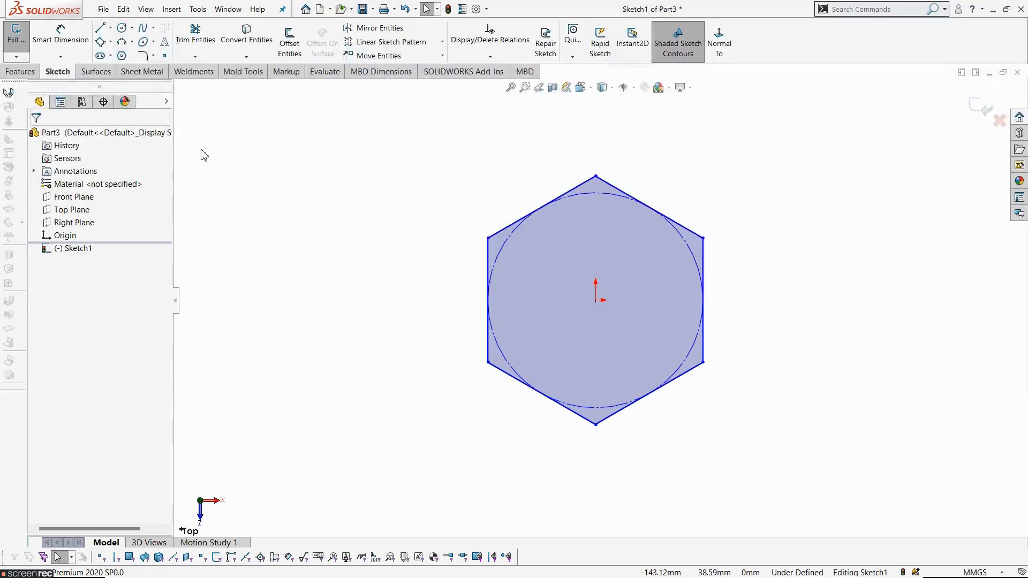
click(596, 177)
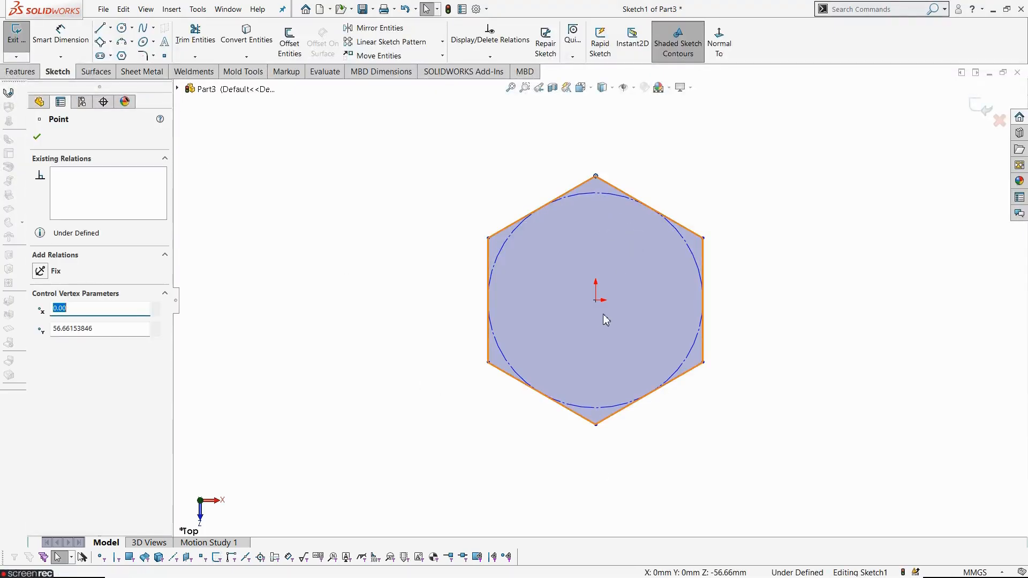
ctrl+click(596, 300)
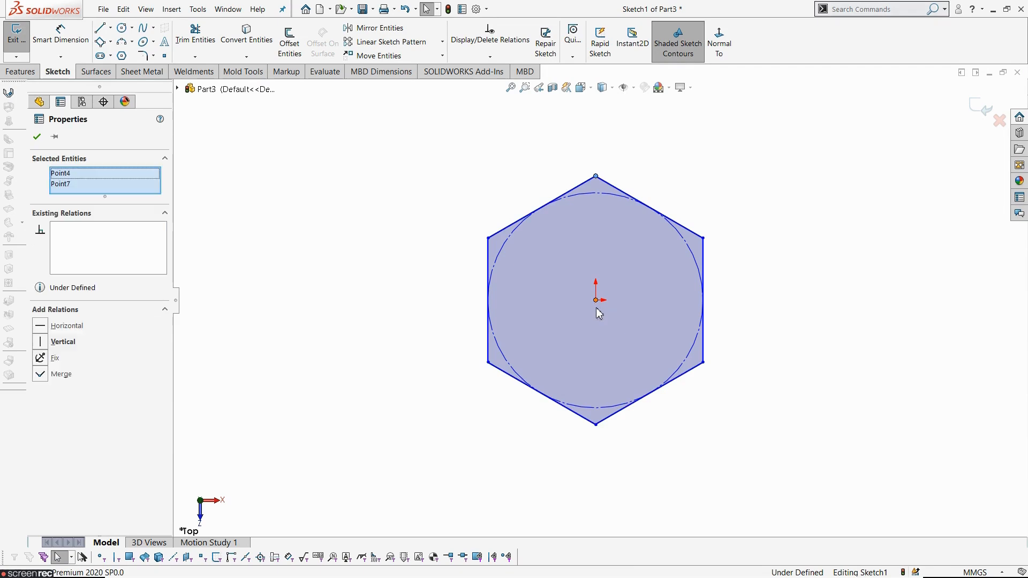
ctrl+click(596, 424)
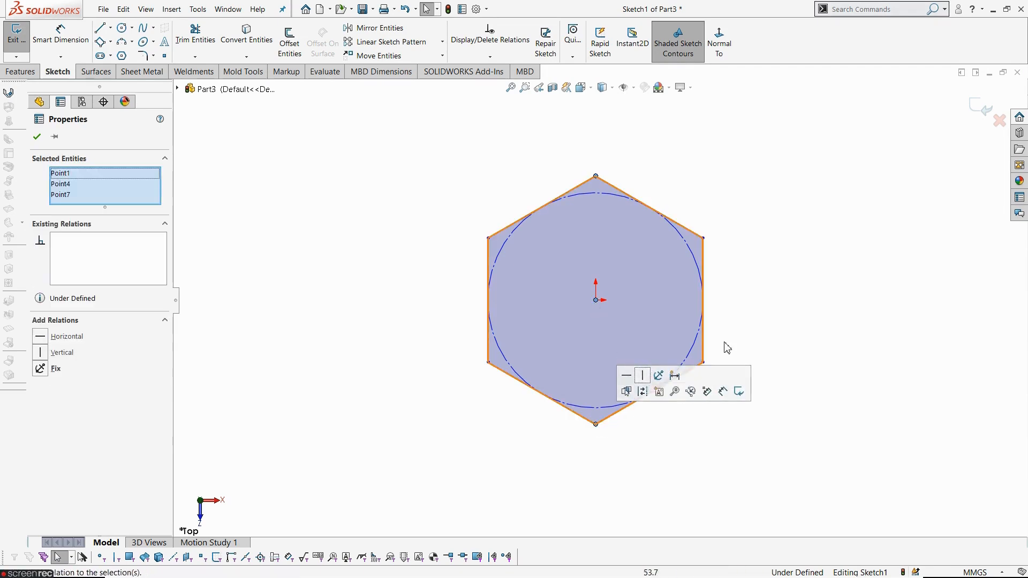
click(656, 376)
Dimension the distance between the hexagon's uppermost and lowermost vertices as 18.48 mm
click(61, 33)
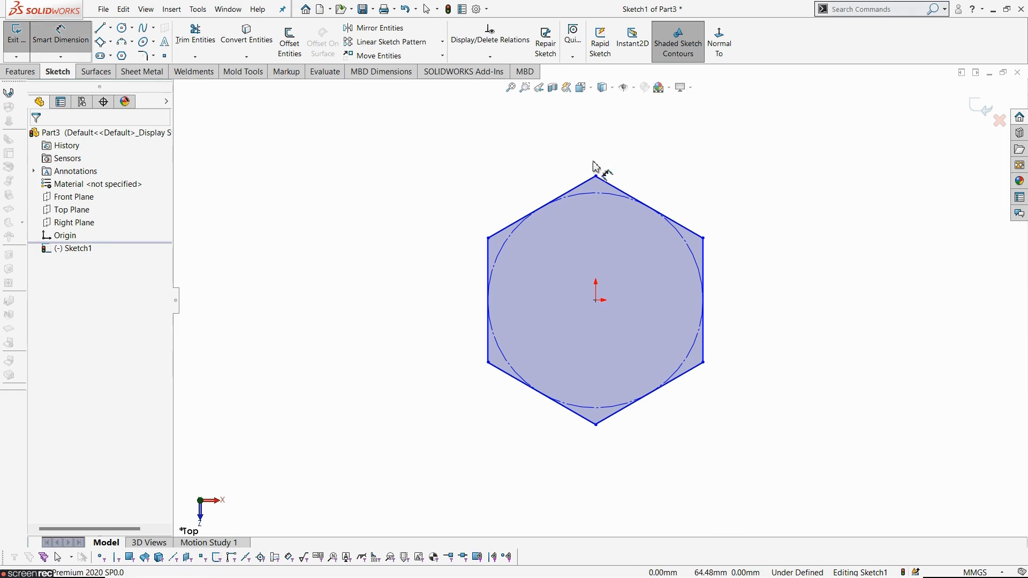
click(596, 176)
click(596, 424)
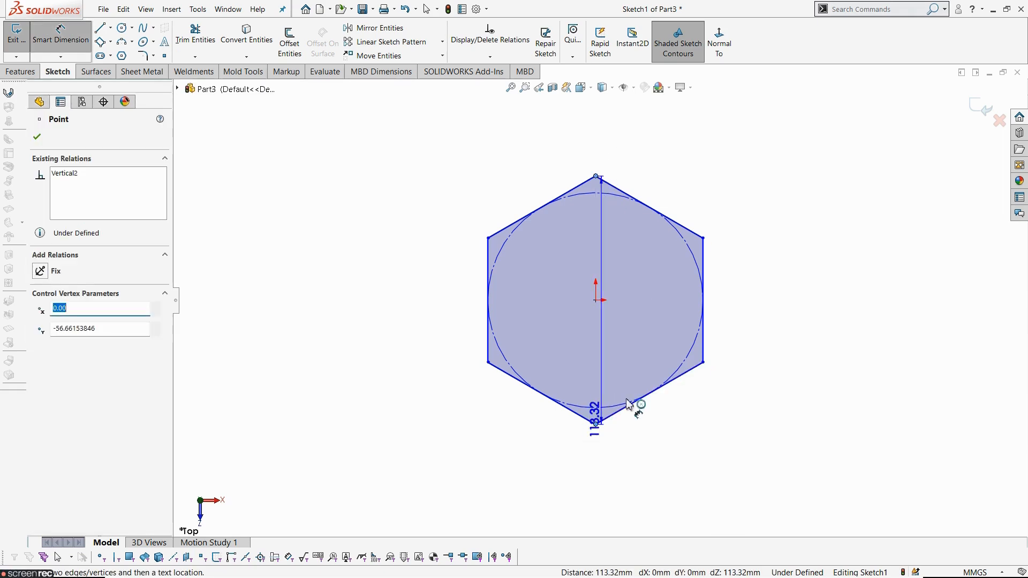
click(776, 317)
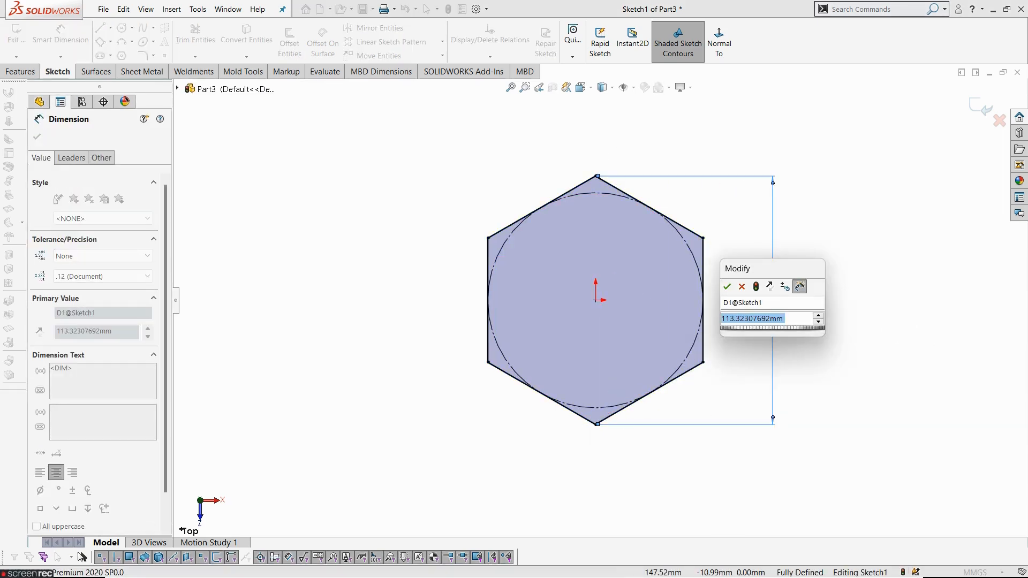
text(18.48)
key(Return)
key(Escape)
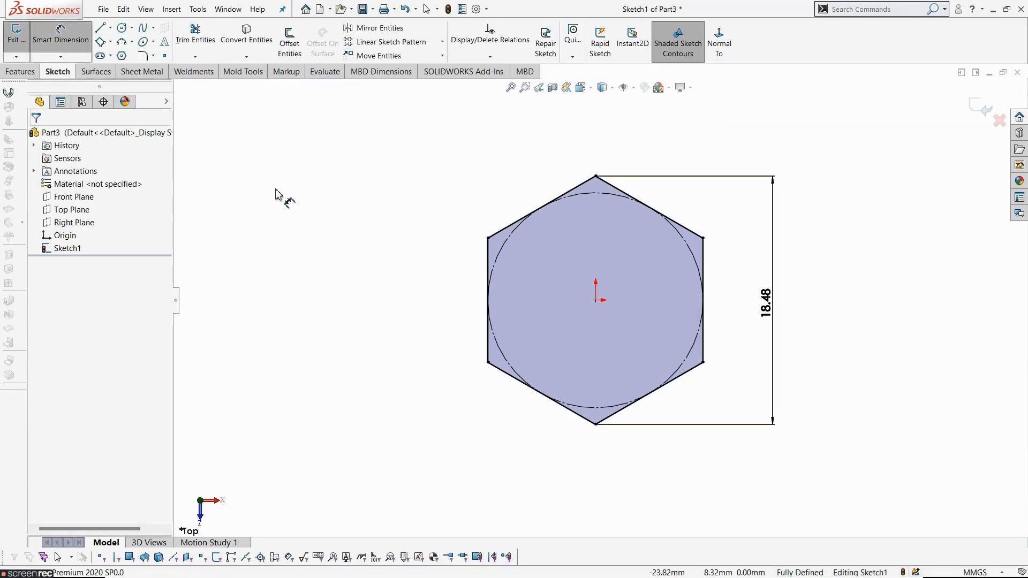
Check the nut height in the reference drawing, finish the hexagon sketch and extrude it as a blind boss 8.4 mm deep
key(alt+Tab)
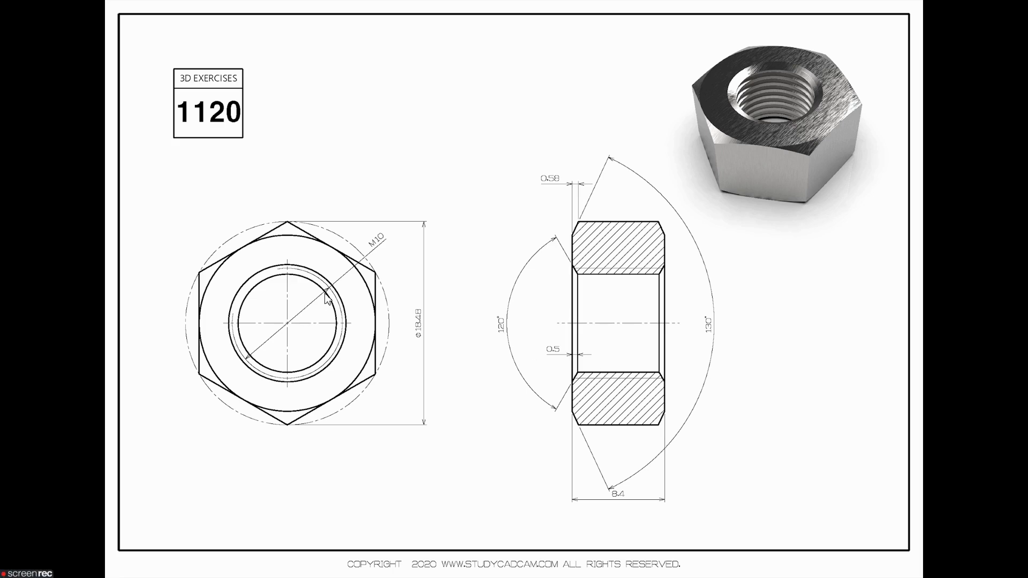
key(alt+Tab)
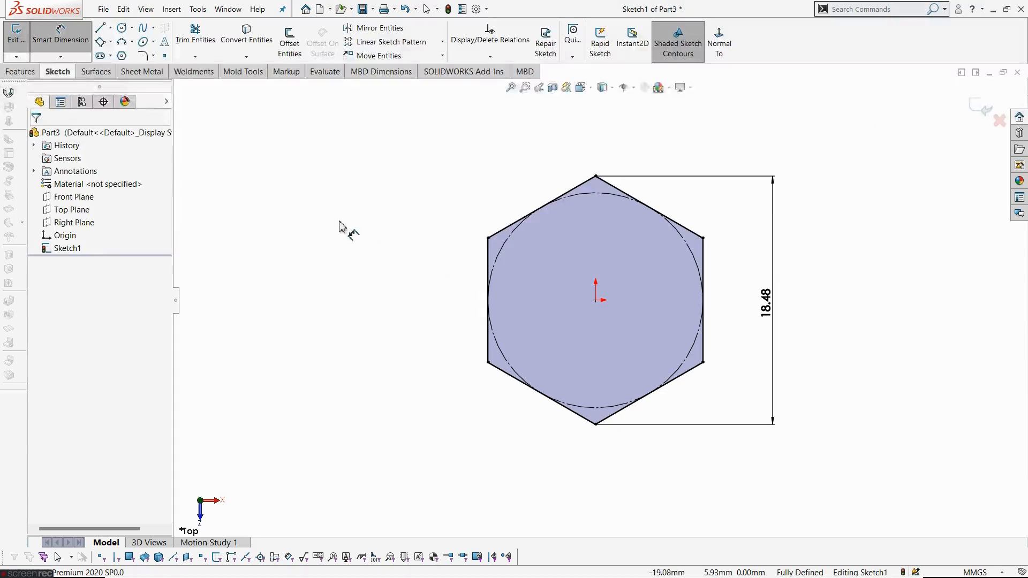
click(23, 48)
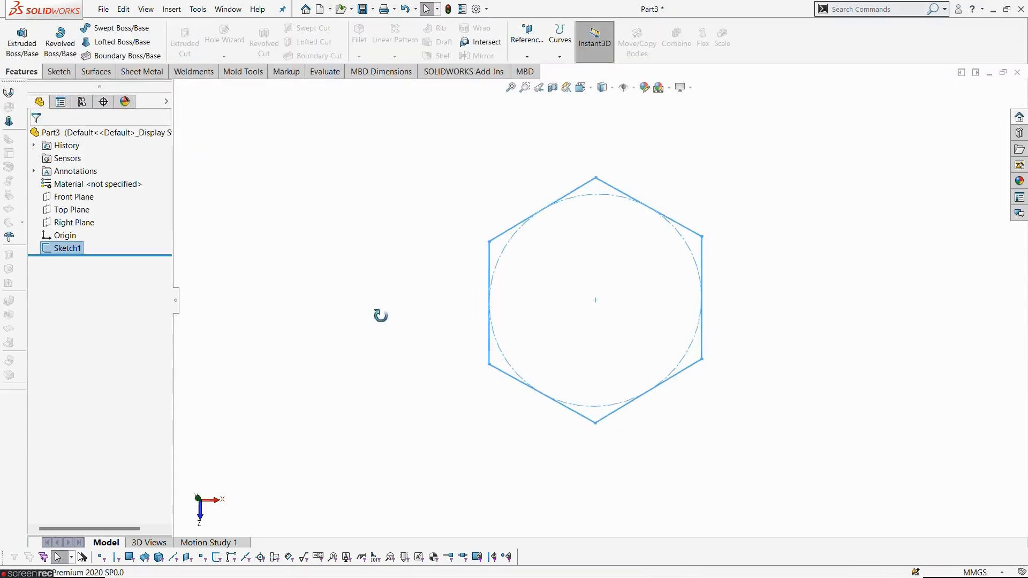
click(22, 42)
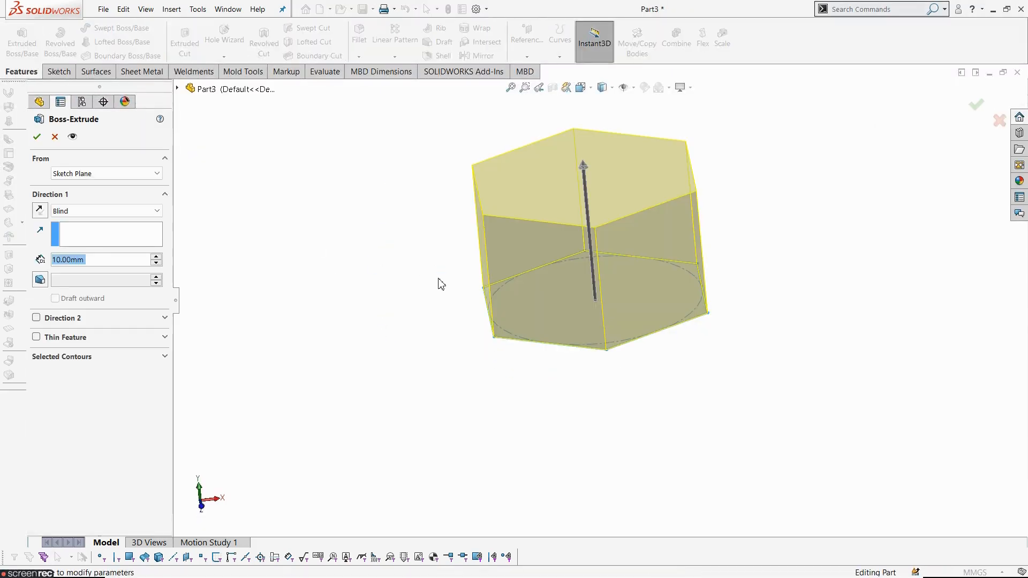
text(8.4)
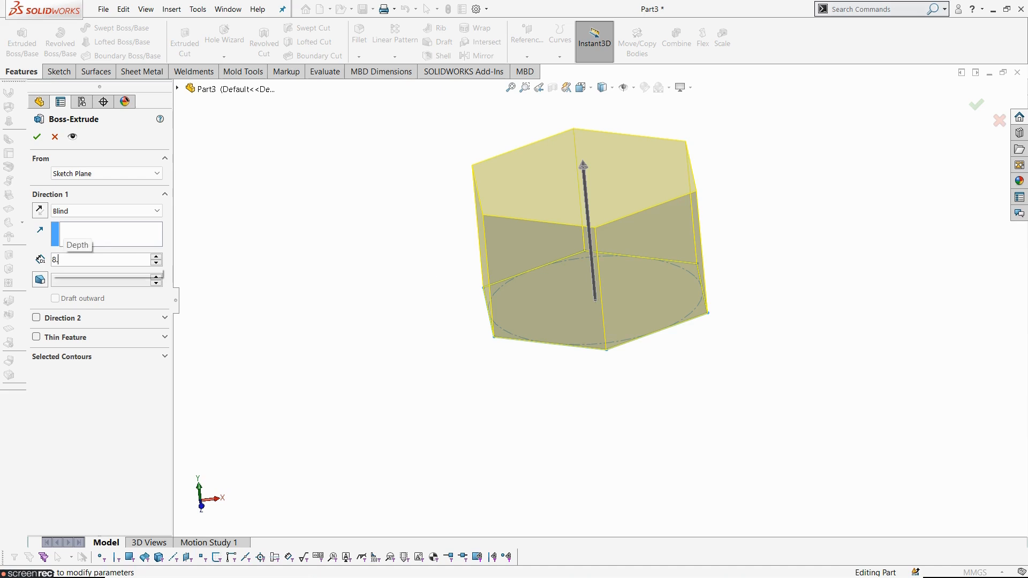
key(Return)
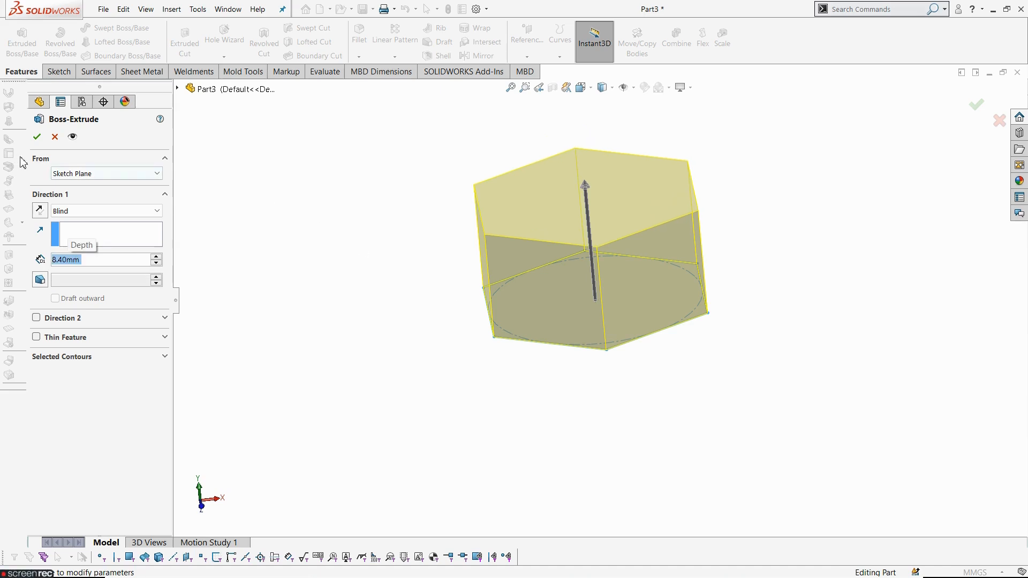
click(37, 137)
Start a Hole Wizard hole on the top hexagonal face and place its centre point at the origin
middle_drag(677, 432, 730, 363)
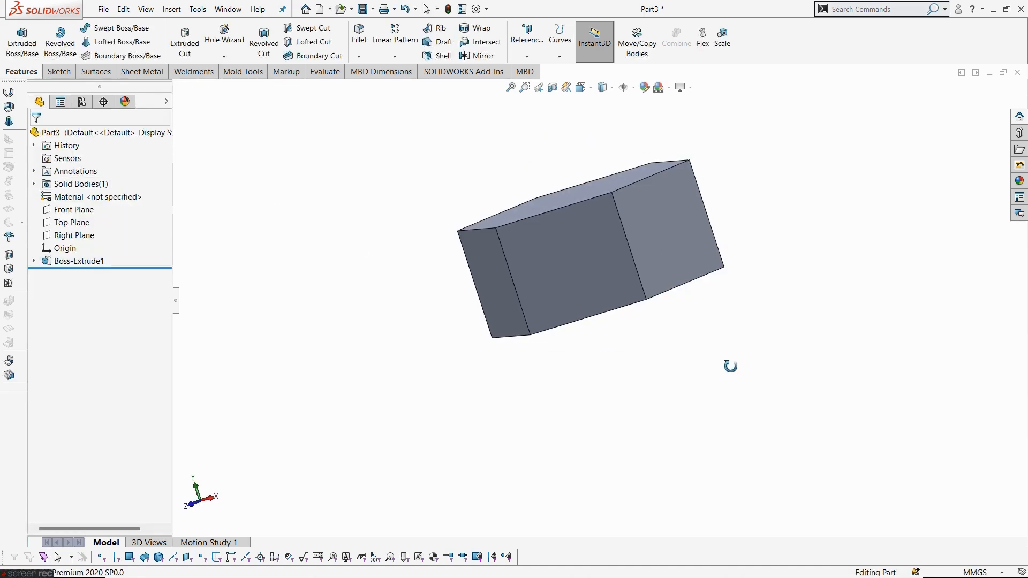
middle_drag(746, 161, 786, 175)
scroll(626, 140, down, 3)
scroll(416, 167, up, 2)
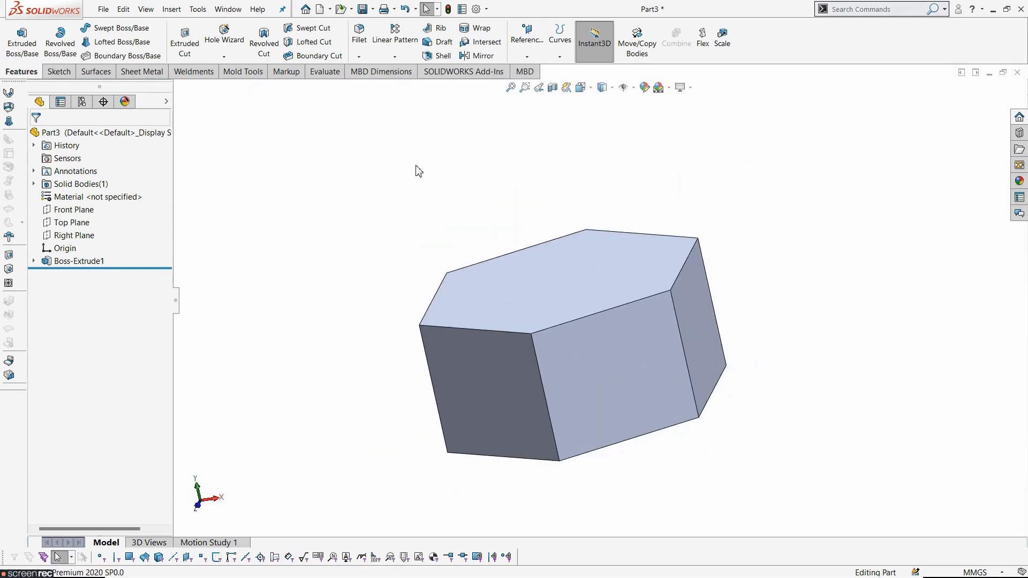
click(235, 41)
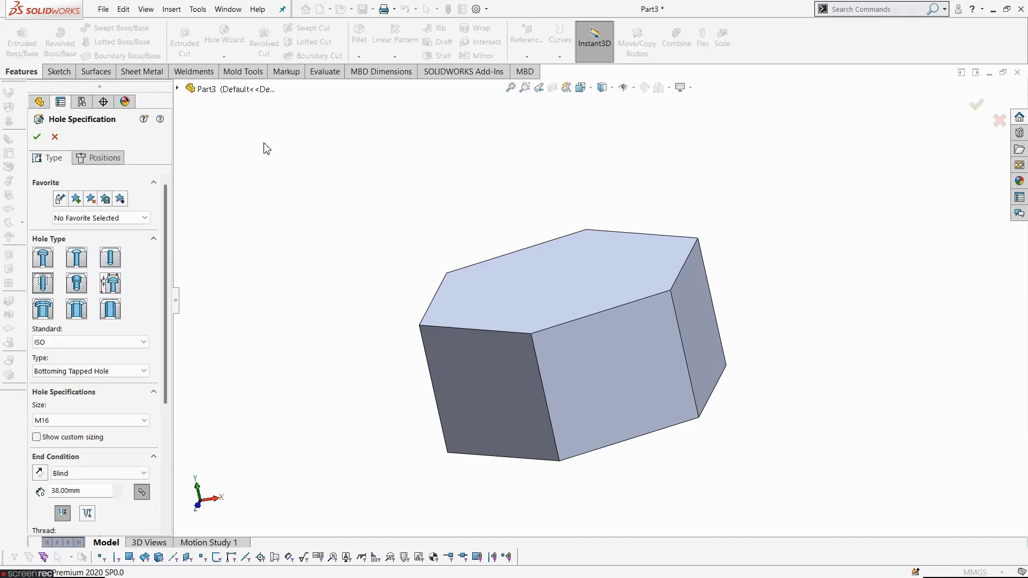
click(120, 161)
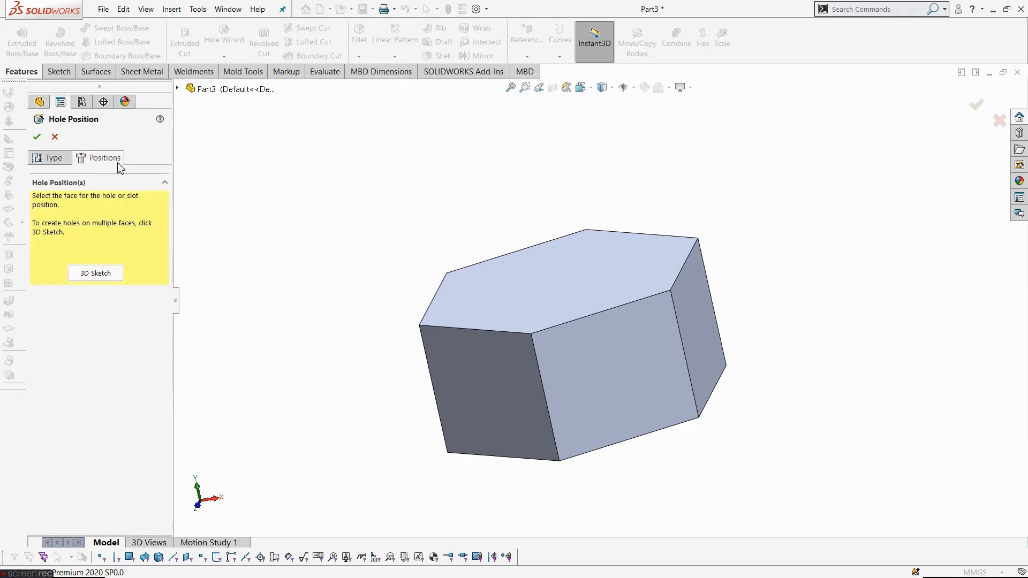
click(584, 284)
mouse_move(584, 284)
middle_down()
mouse_move(641, 318)
mouse_move(577, 299)
middle_up()
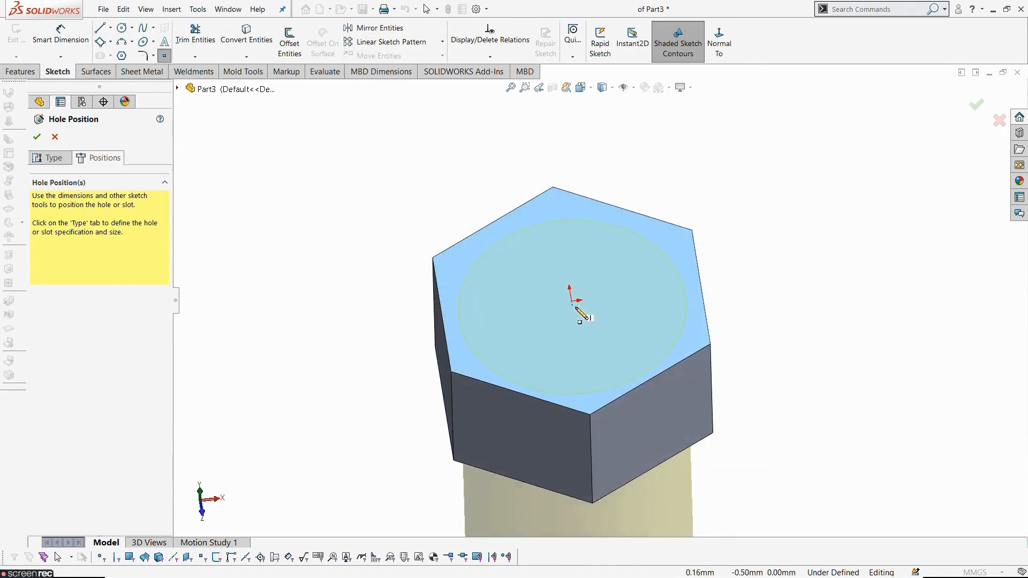
click(572, 301)
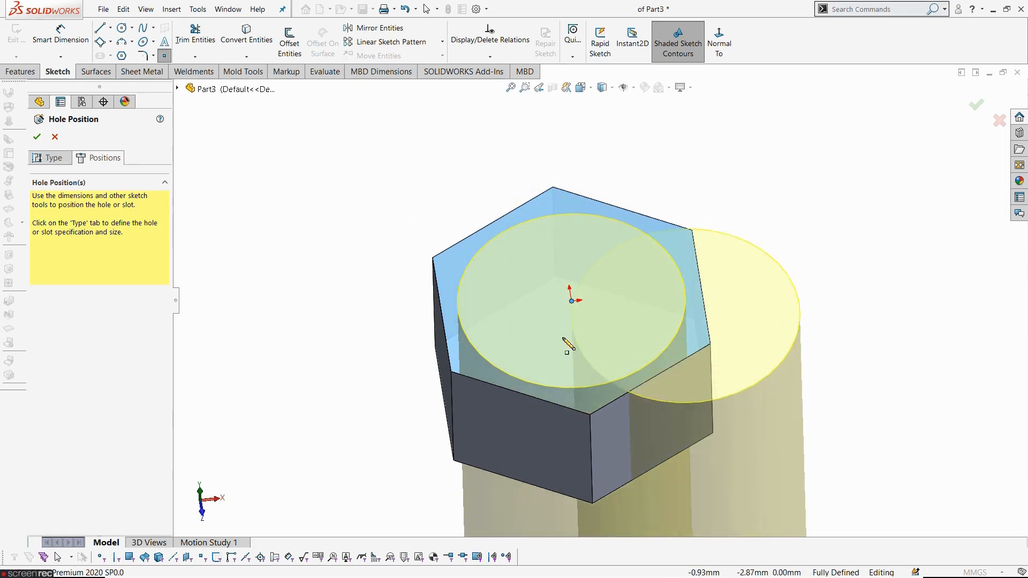
Set the size of the ISO bottoming tapped hole to M10
click(46, 158)
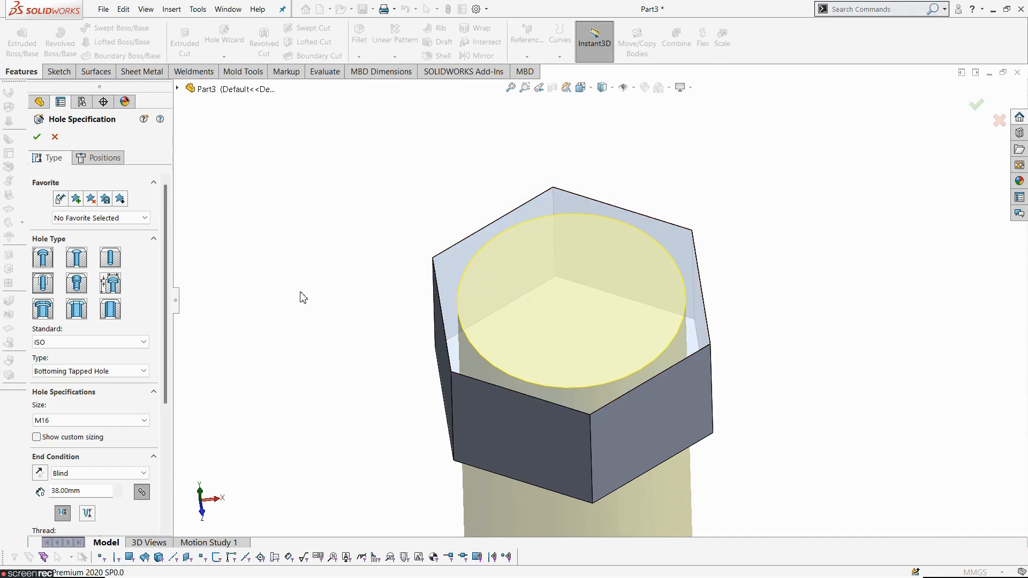
middle_drag(331, 328, 314, 290)
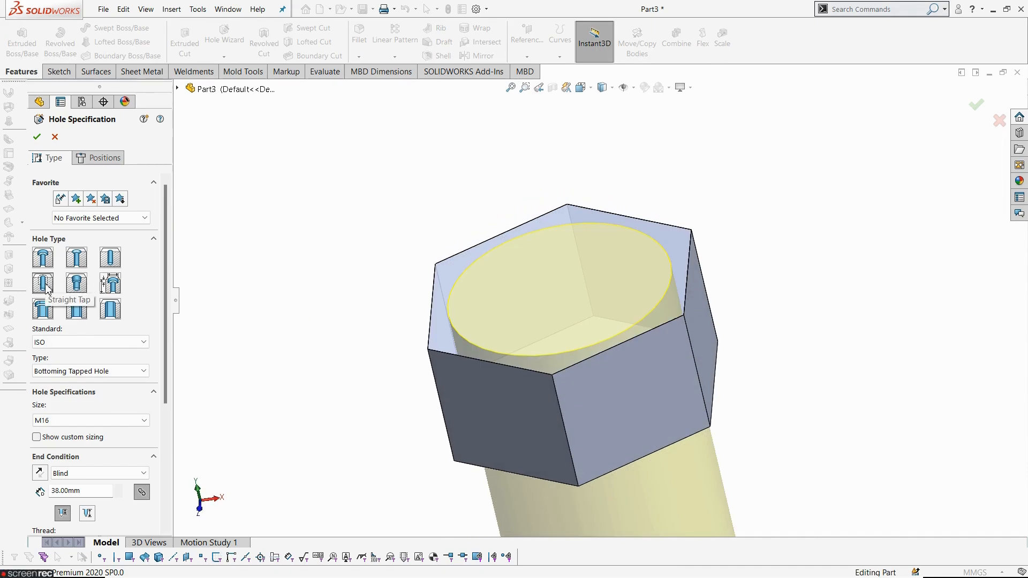
click(103, 421)
scroll(86, 471, up, 4)
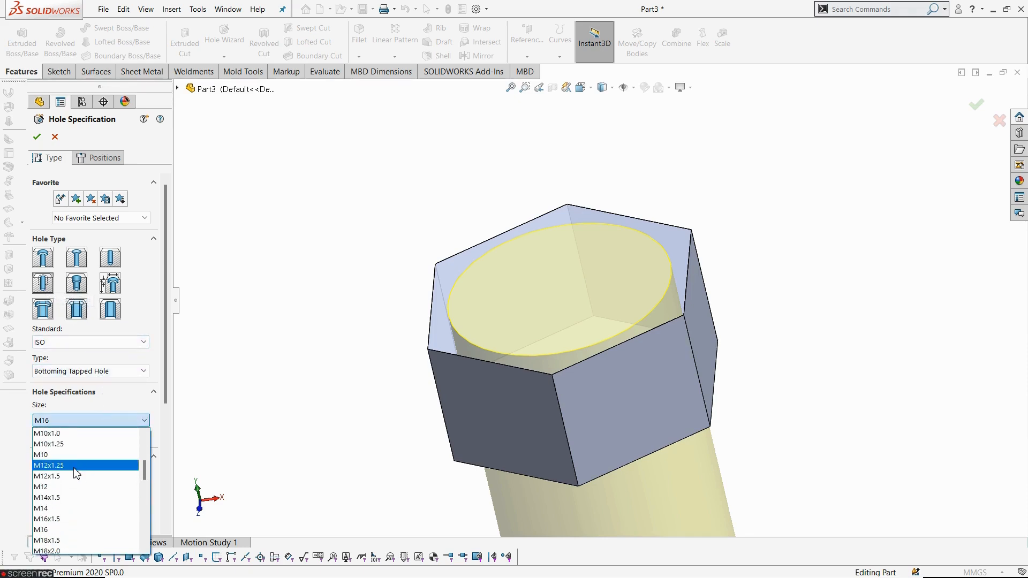
click(60, 455)
scroll(298, 443, up, 5)
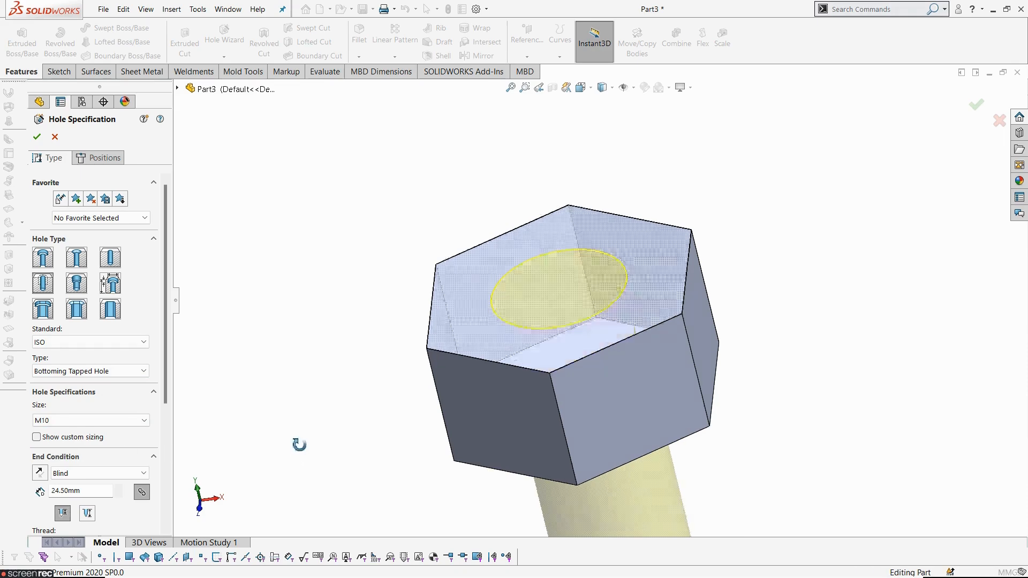
Check the reference drawing, set the tapped hole's end condition to Through All and create the hole
key(alt+Tab)
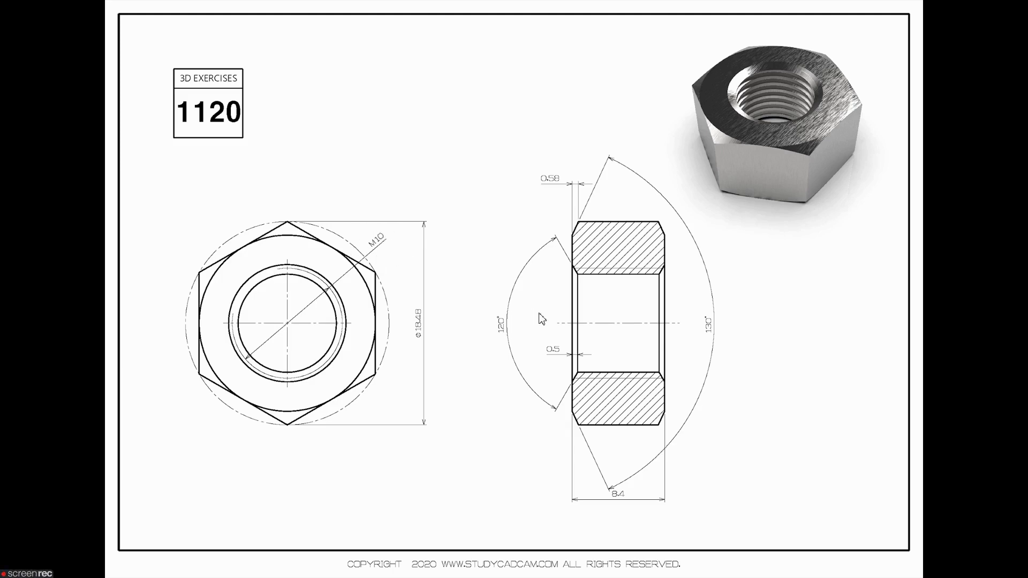
key(alt+Tab)
drag(164, 352, 164, 471)
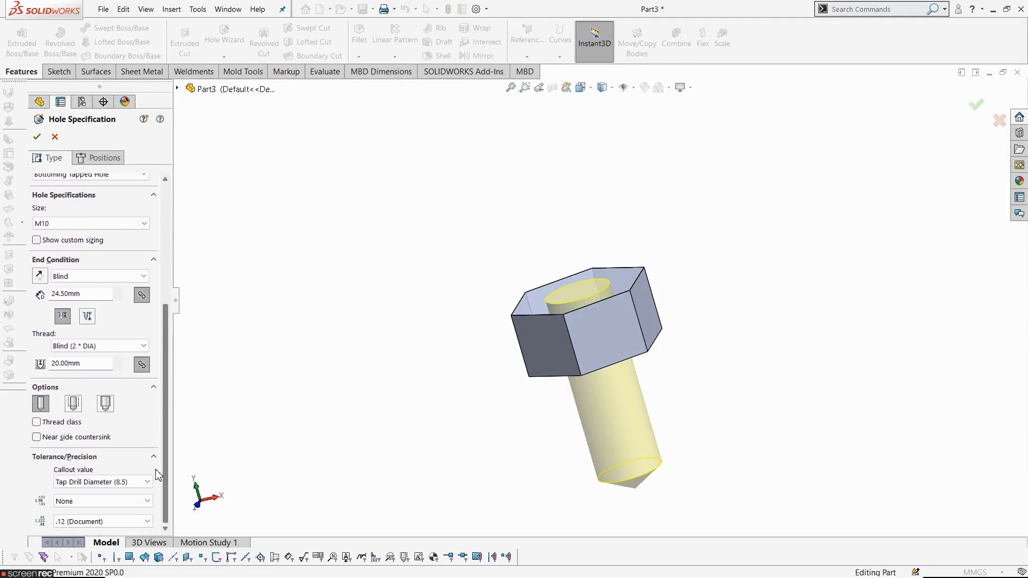
click(99, 276)
click(80, 294)
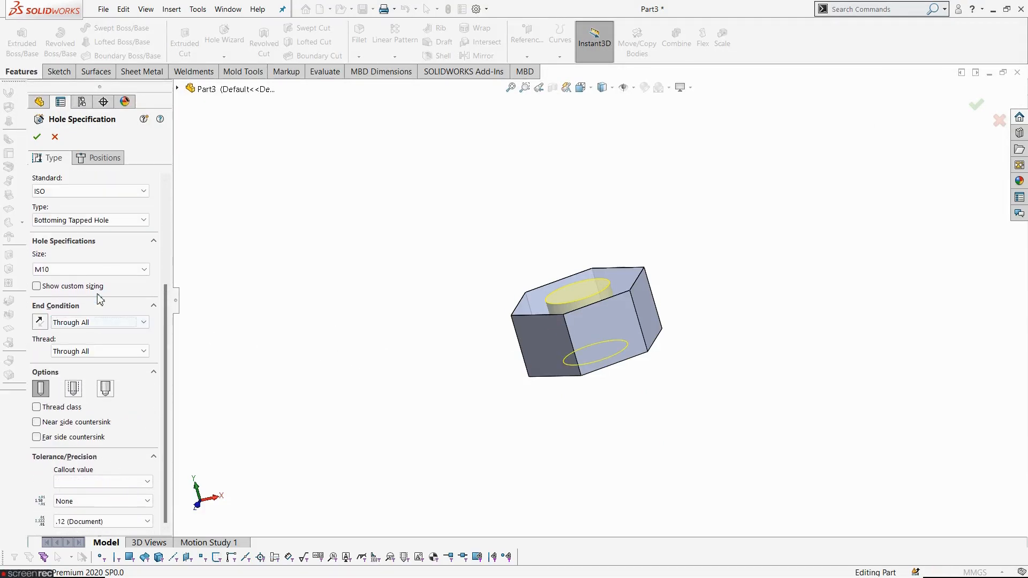
mouse_move(496, 337)
middle_down()
mouse_move(466, 305)
mouse_move(489, 344)
middle_up()
click(37, 138)
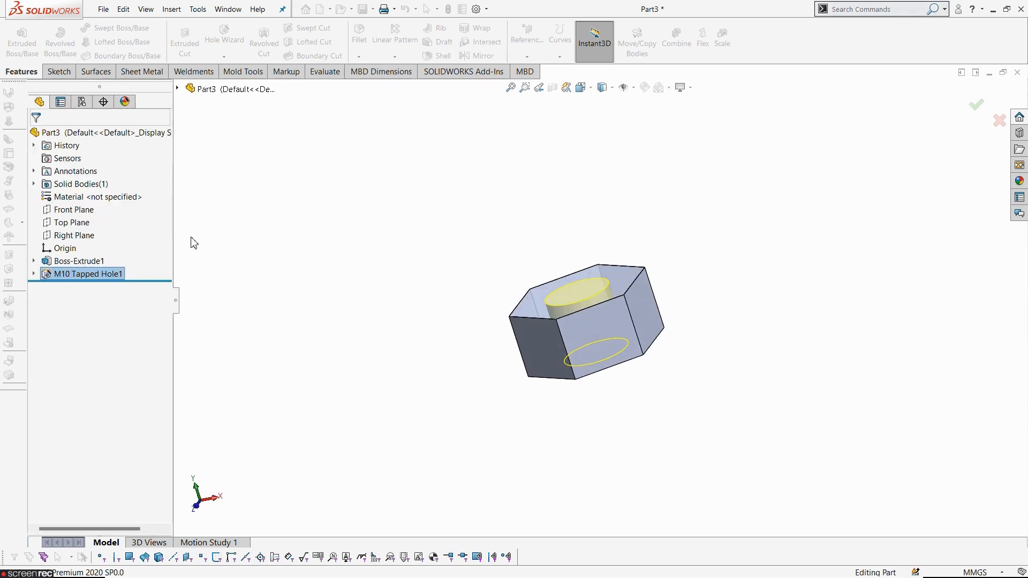
middle_drag(668, 416, 660, 287)
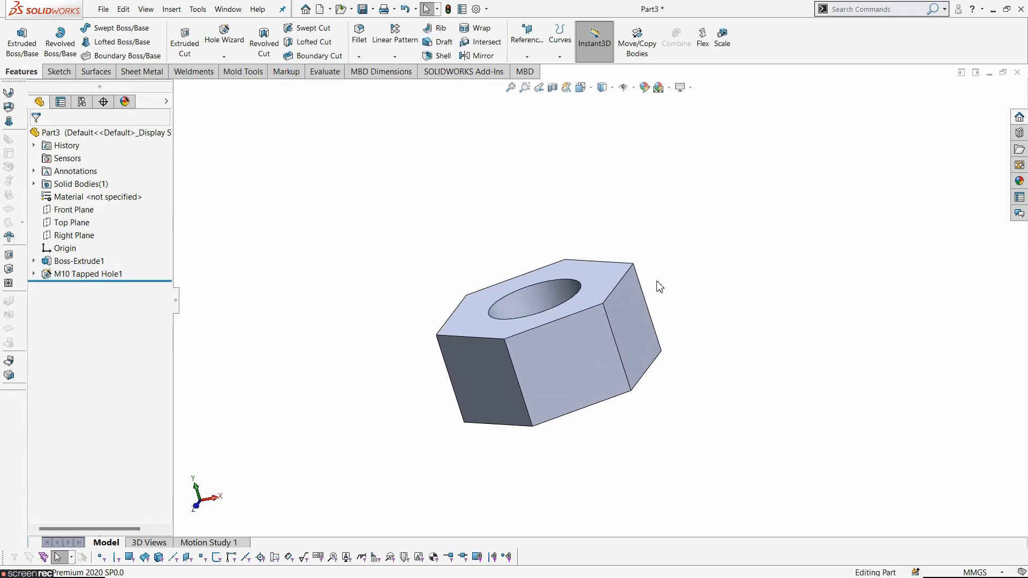
key(alt+Tab)
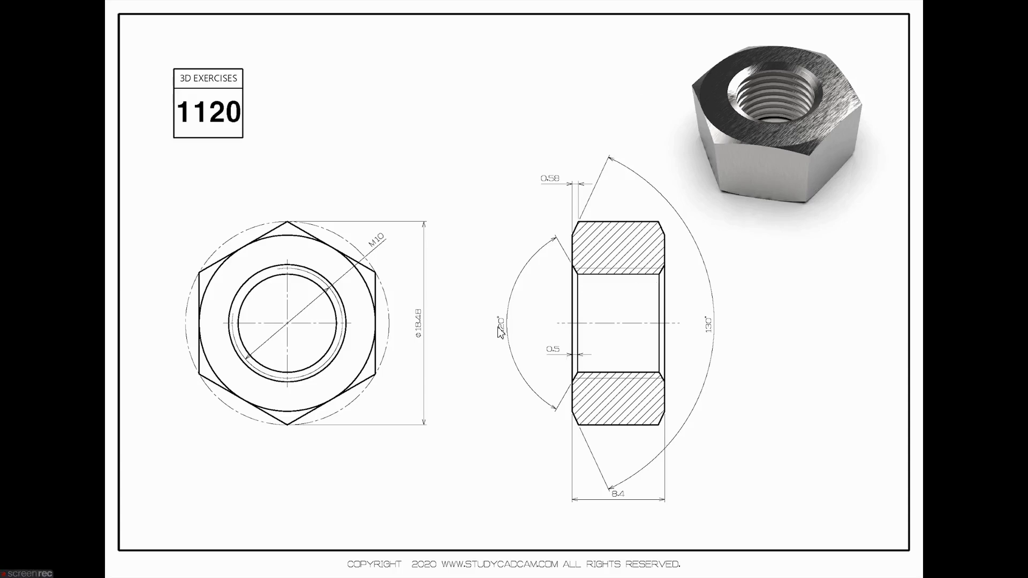
key(alt+Tab)
click(359, 58)
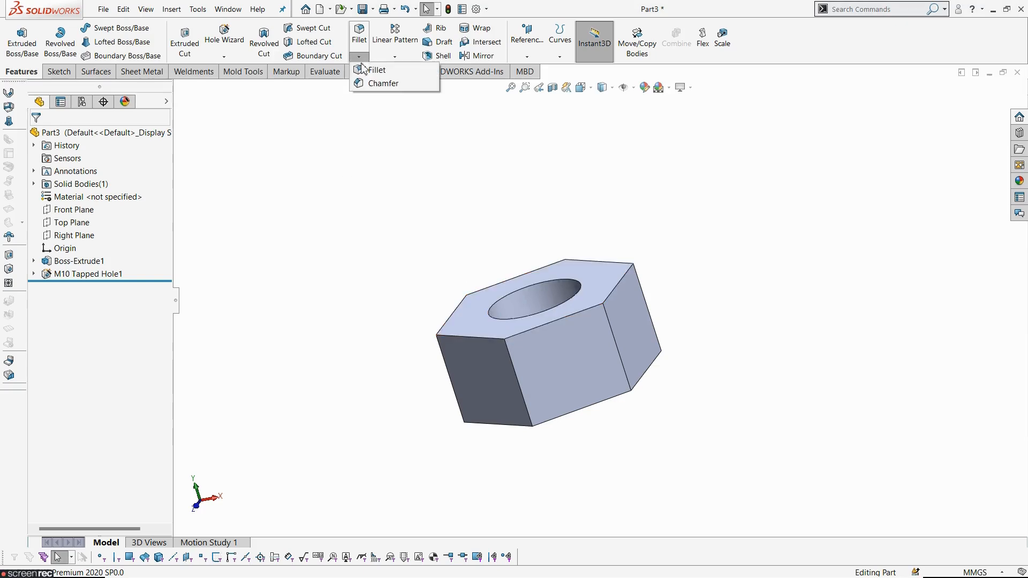
click(383, 83)
middle_drag(525, 218, 541, 234)
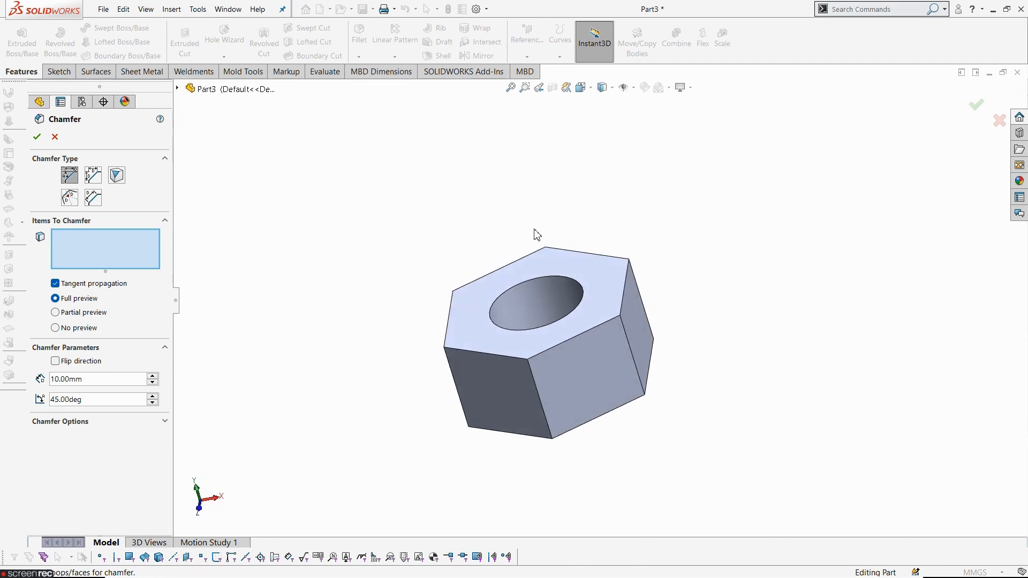
key(Escape)
Start a Thread feature on the circular edge of the hole in the top hexagonal face
click(224, 57)
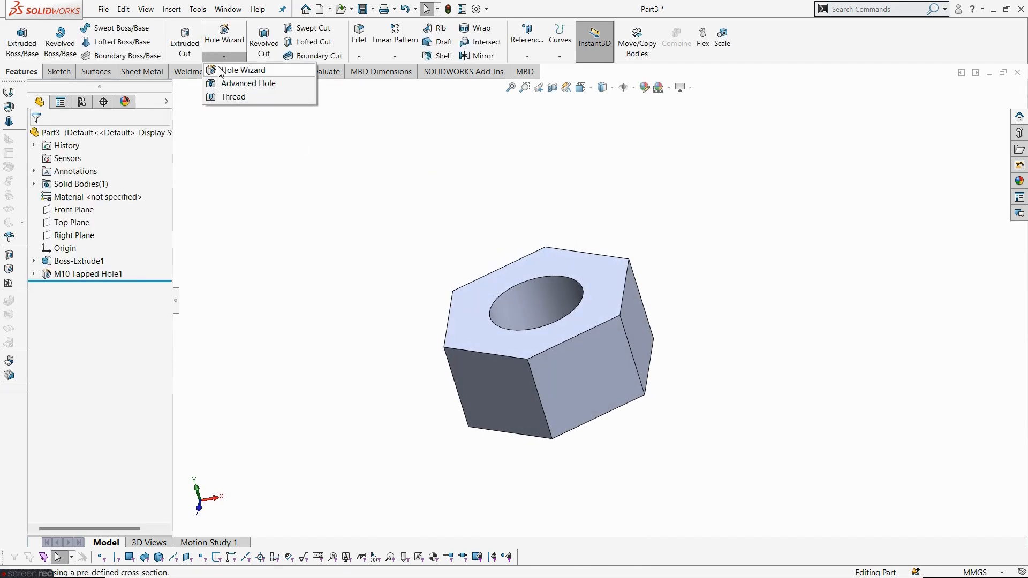
click(228, 97)
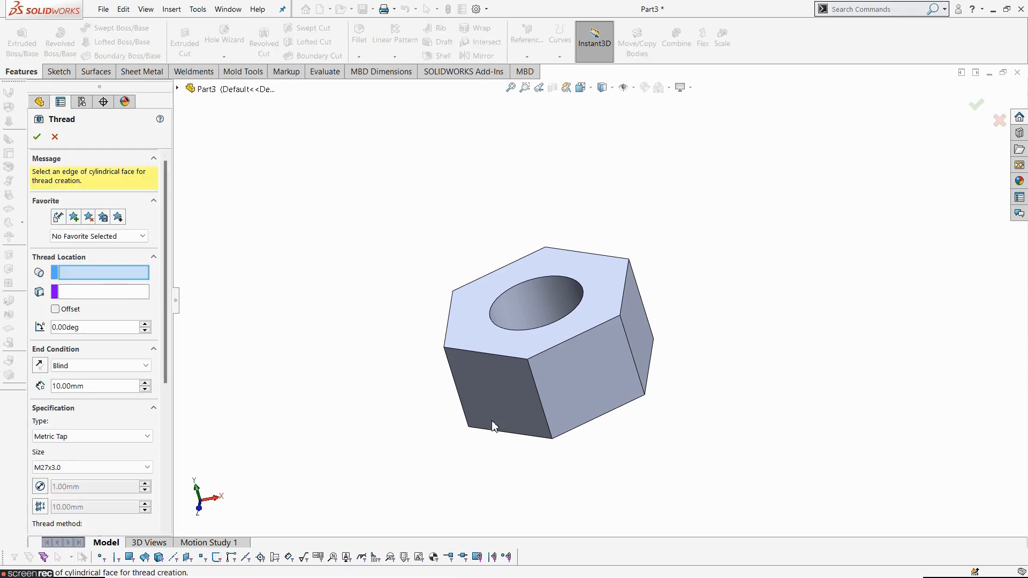
scroll(584, 358, down, 2)
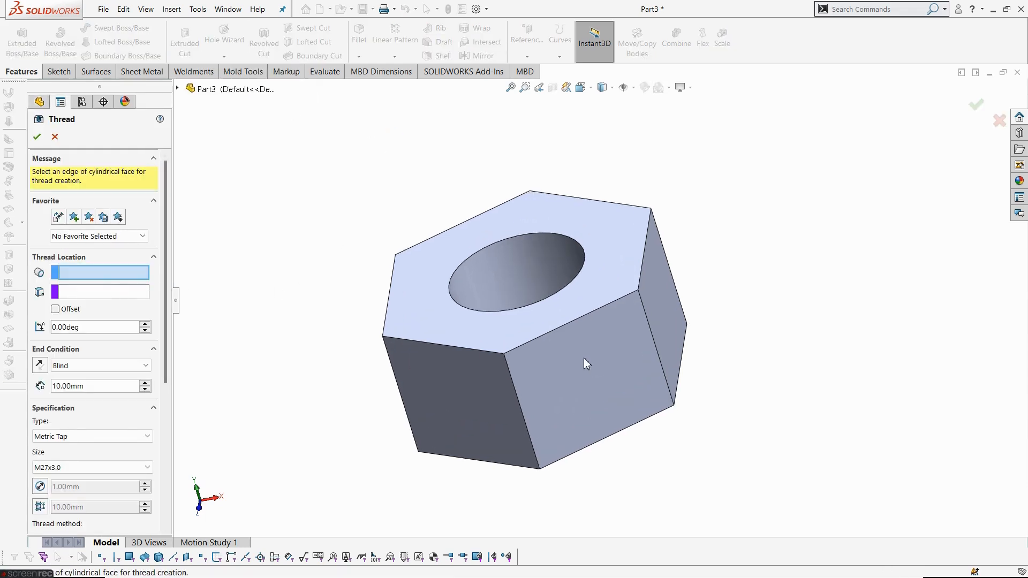
click(528, 236)
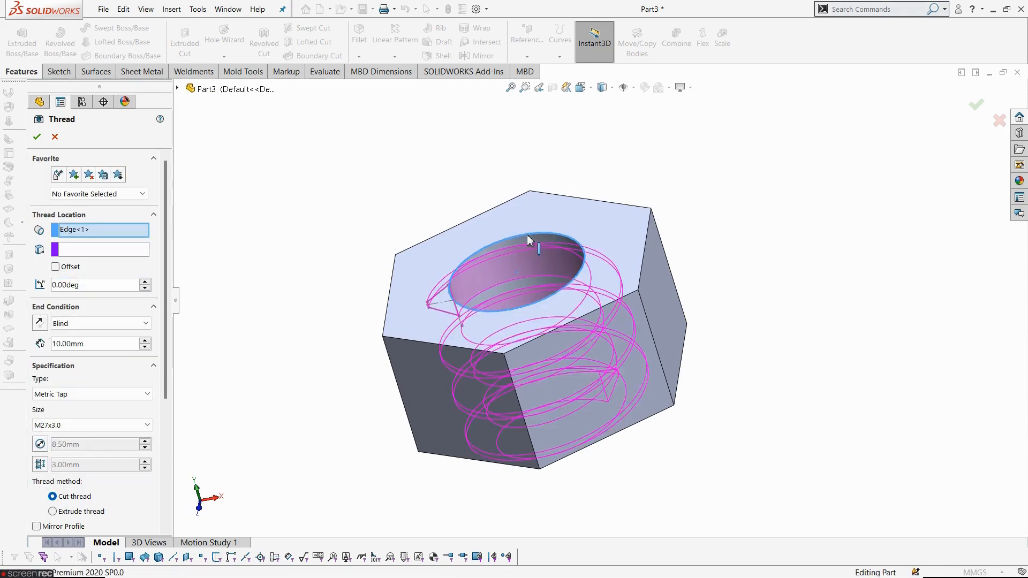
middle_drag(538, 335, 535, 246)
Set the thread's end condition to Up To Selection, ending at the opposite hexagonal face of the nut
click(118, 324)
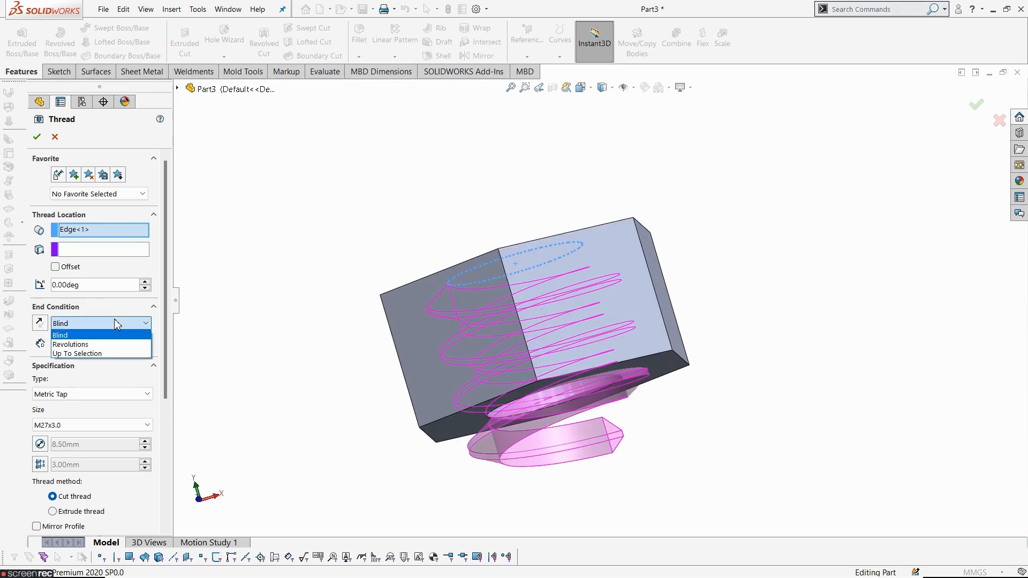
click(110, 352)
middle_drag(349, 416, 450, 436)
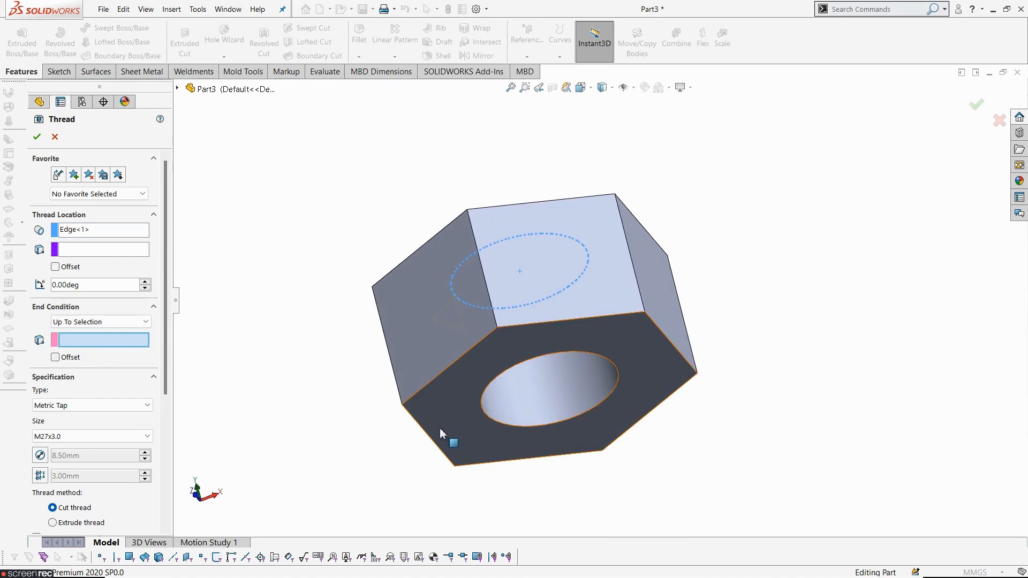
click(424, 412)
middle_drag(335, 322, 403, 482)
Set the Metric Tap thread size to M10x1.0 and create it as a right-hand cut thread
click(102, 406)
click(104, 408)
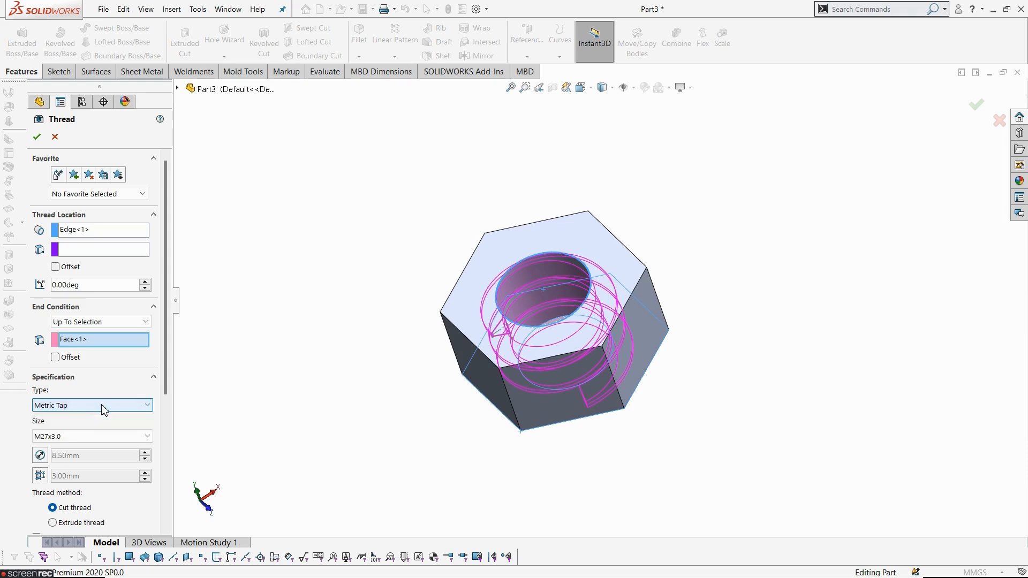
click(101, 437)
scroll(117, 338, up, 3)
scroll(117, 337, up, 7)
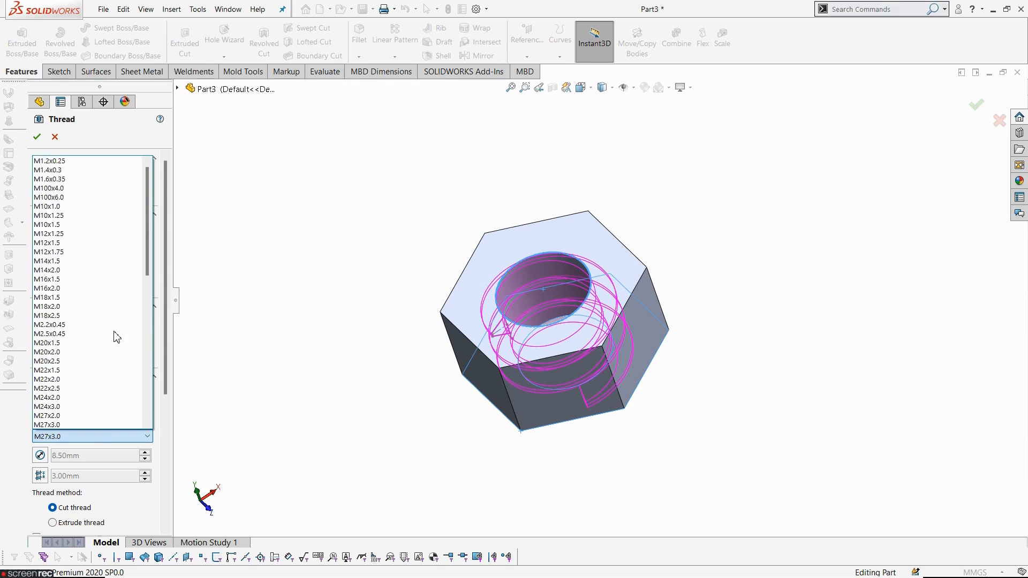
click(73, 207)
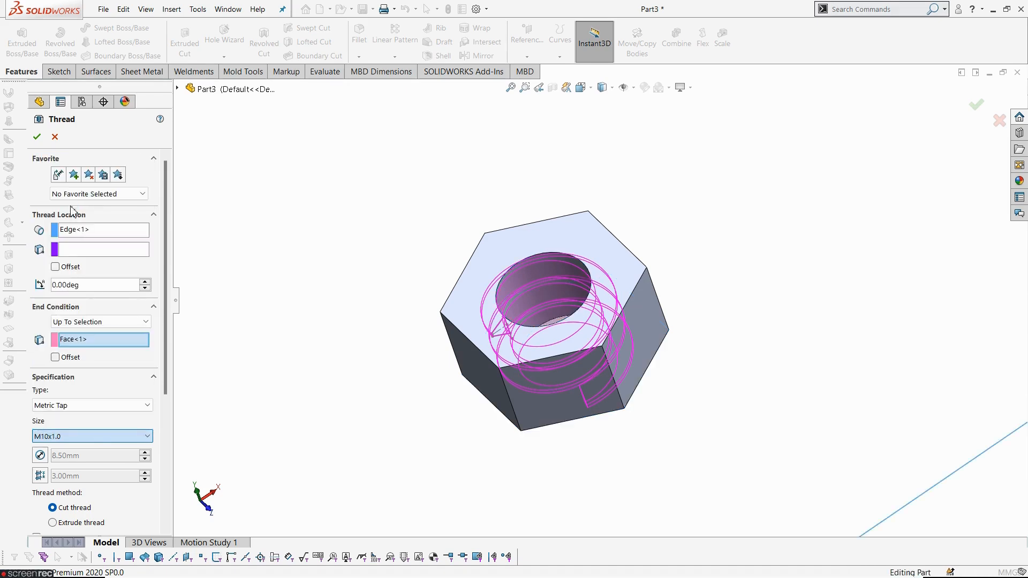
middle_drag(383, 374, 367, 348)
drag(164, 377, 174, 531)
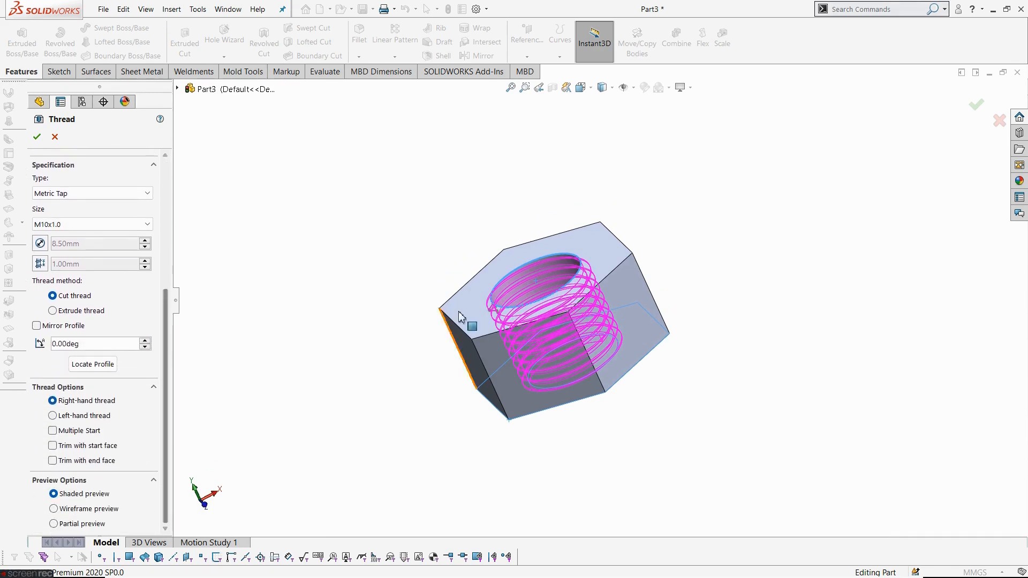
scroll(595, 338, down, 3)
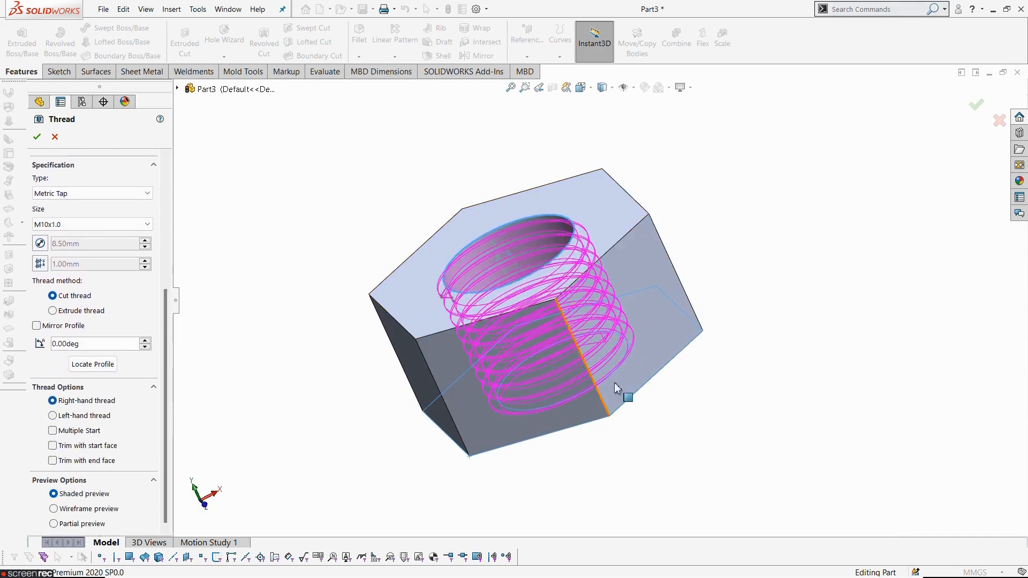
click(37, 137)
middle_drag(333, 214, 306, 308)
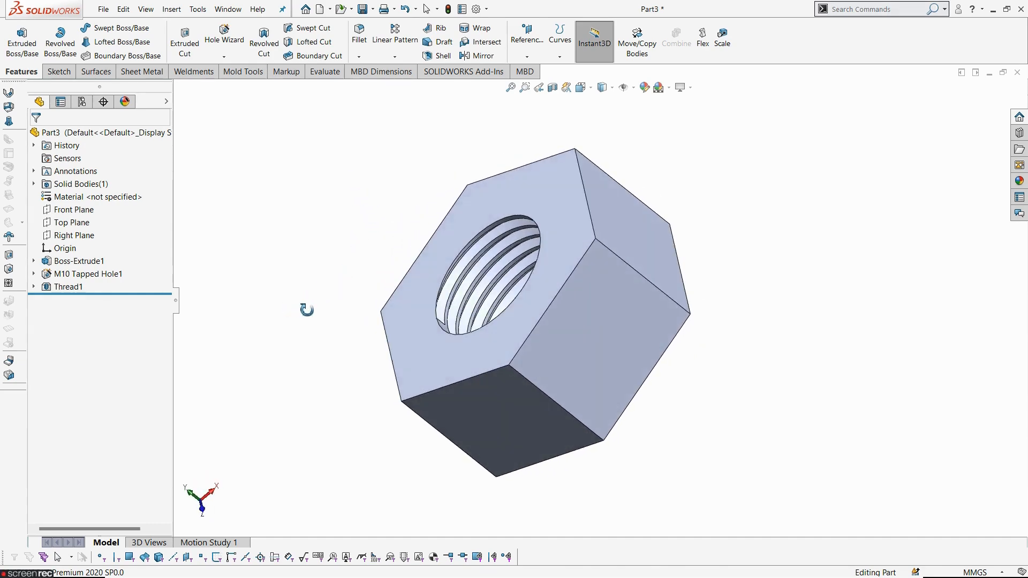
Reopen the thread's definition, try the left-hand thread option, then restore right-hand thread and accept
click(76, 287)
click(95, 265)
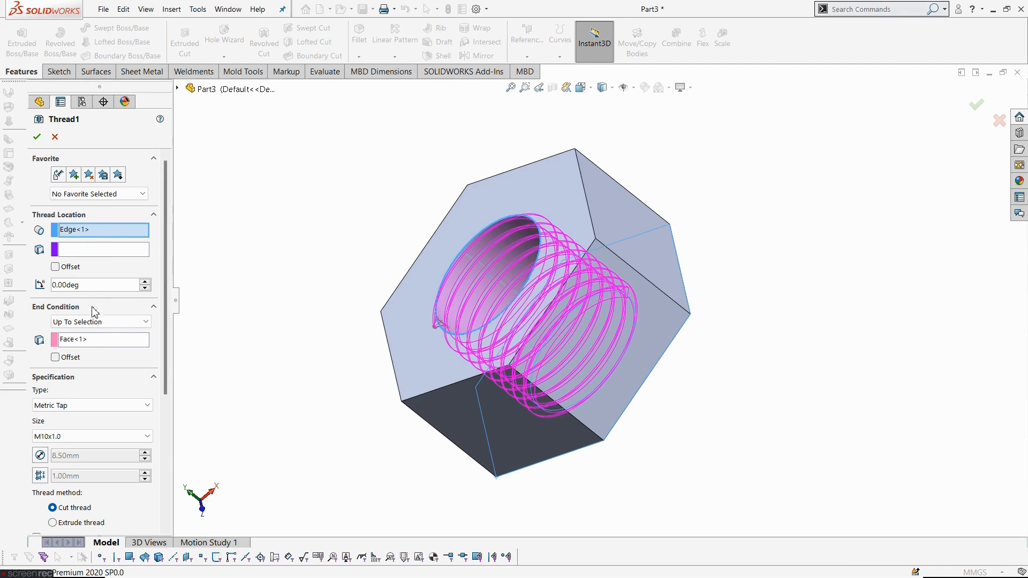
middle_drag(476, 298, 395, 241)
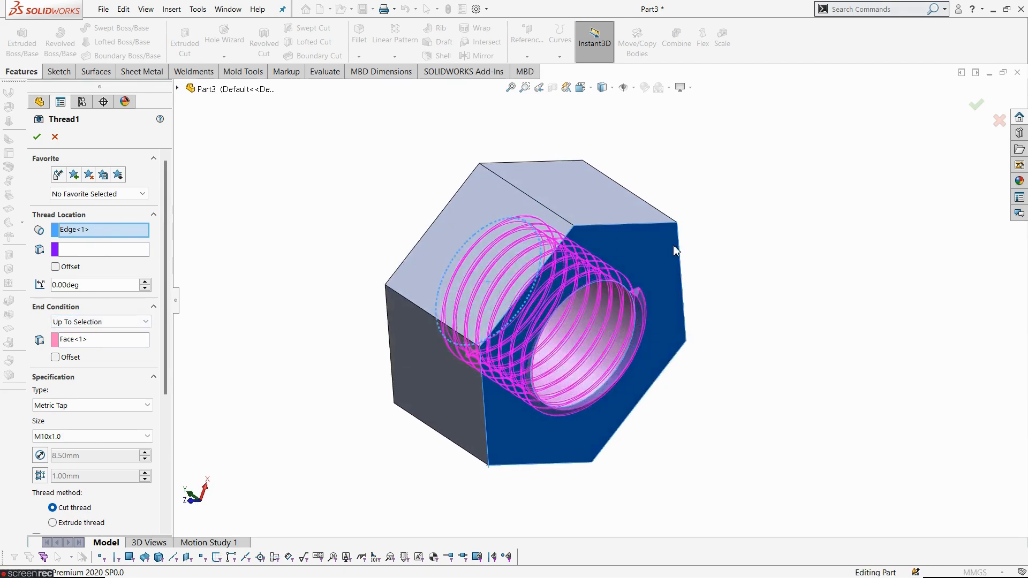
middle_drag(292, 427, 213, 386)
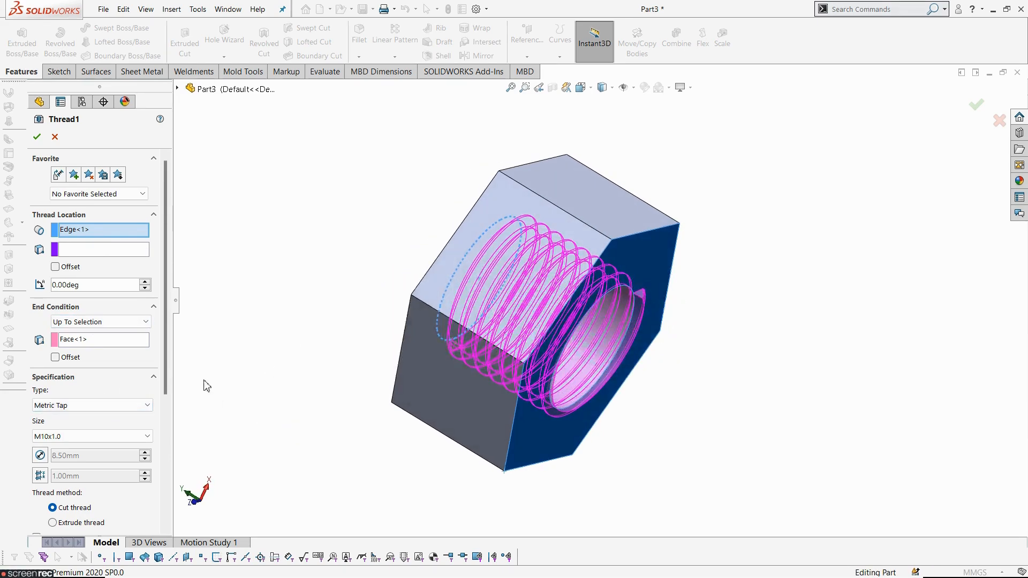
scroll(160, 434, down, 5)
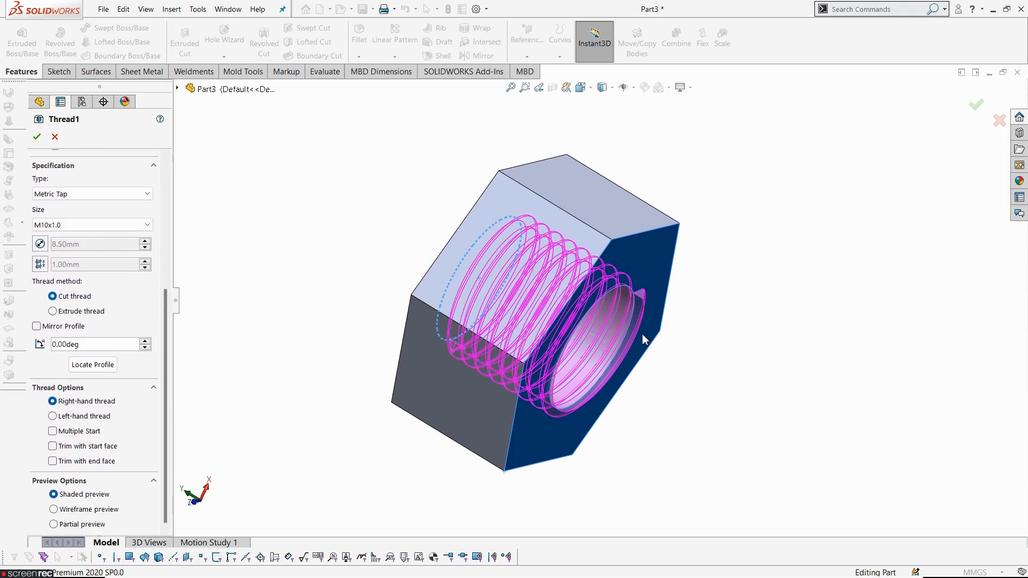
click(105, 416)
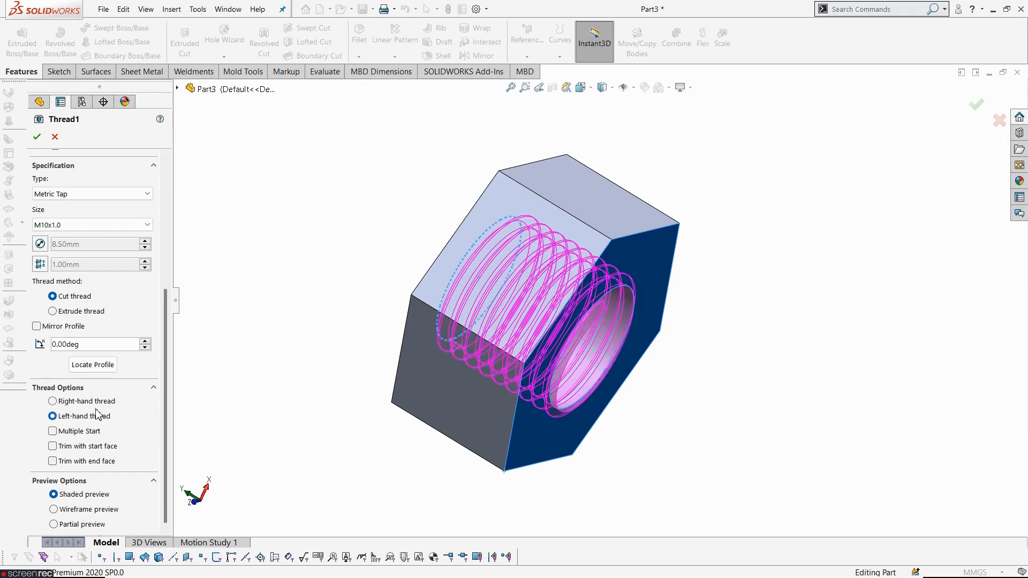
click(89, 401)
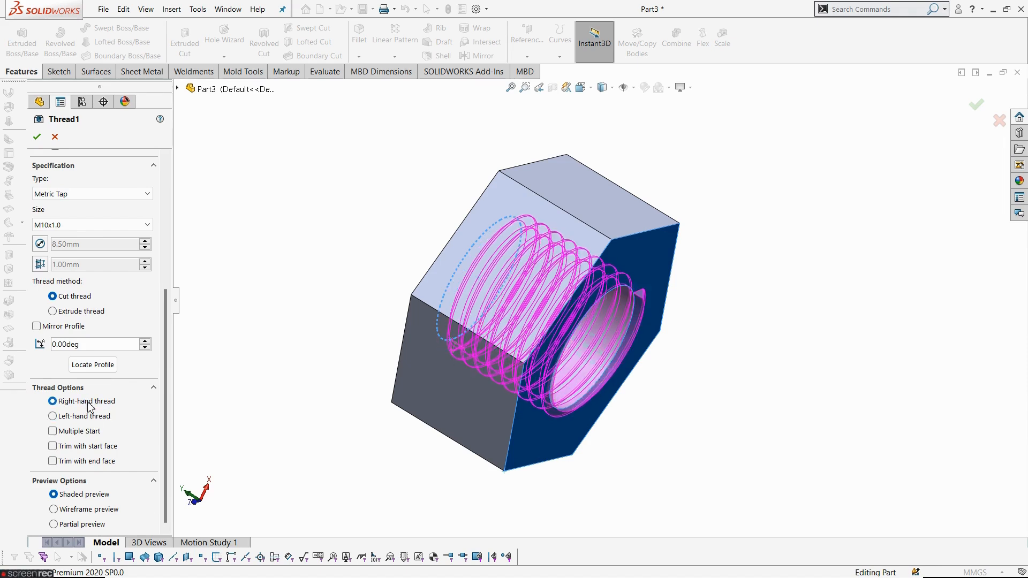
click(35, 138)
Start a chamfer with a 120-degree angle and 0.5 mm distance, and check the values against the reference drawing
middle_drag(375, 225, 455, 145)
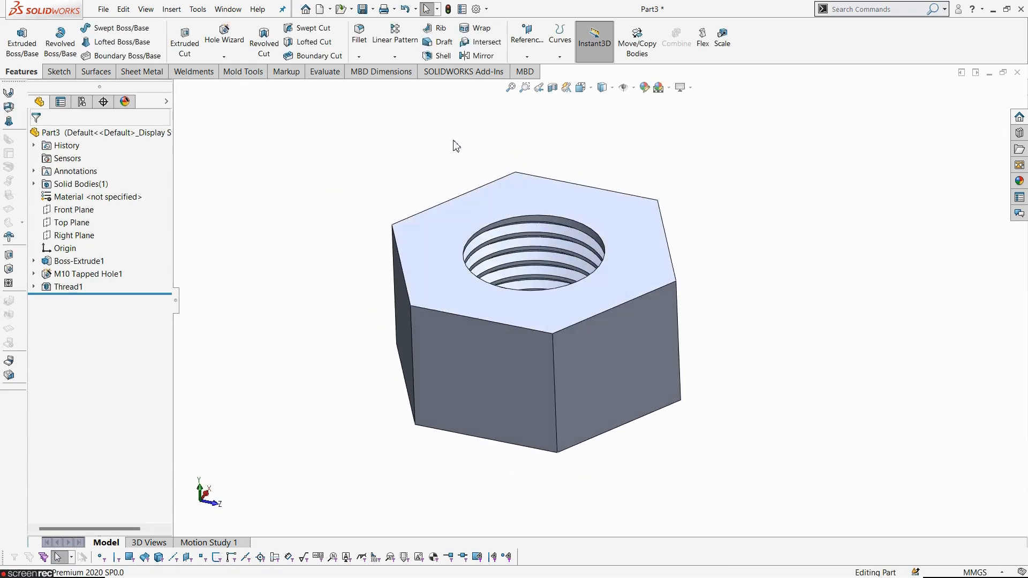
click(359, 56)
click(375, 84)
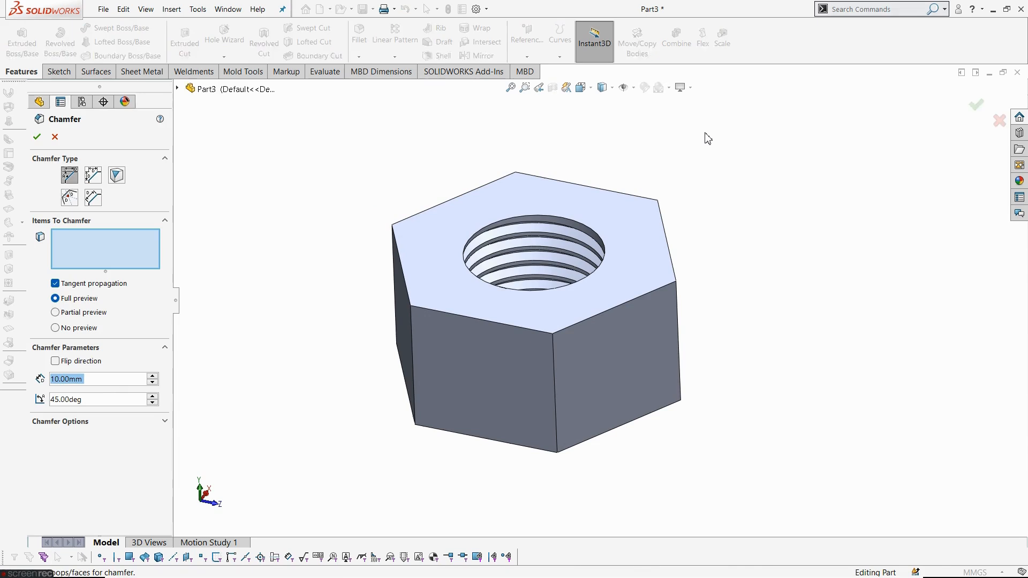
click(101, 401)
text(12)
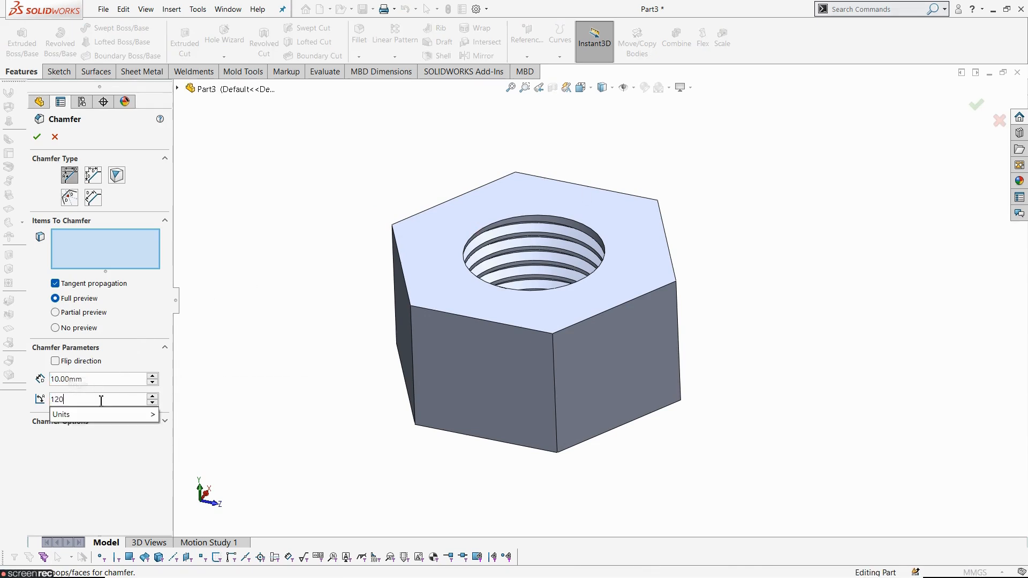
text(0)
key(Return)
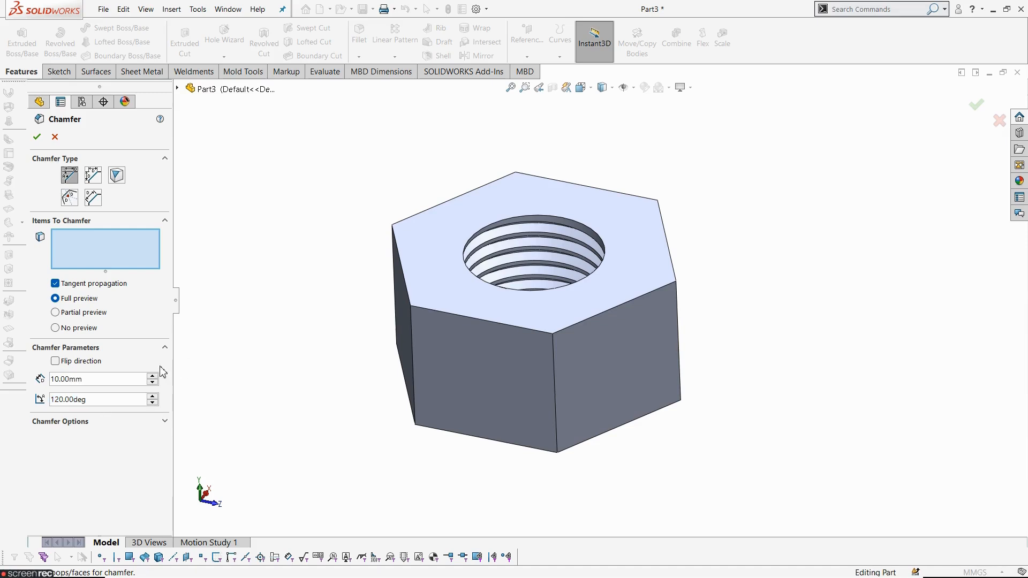
text(0.5)
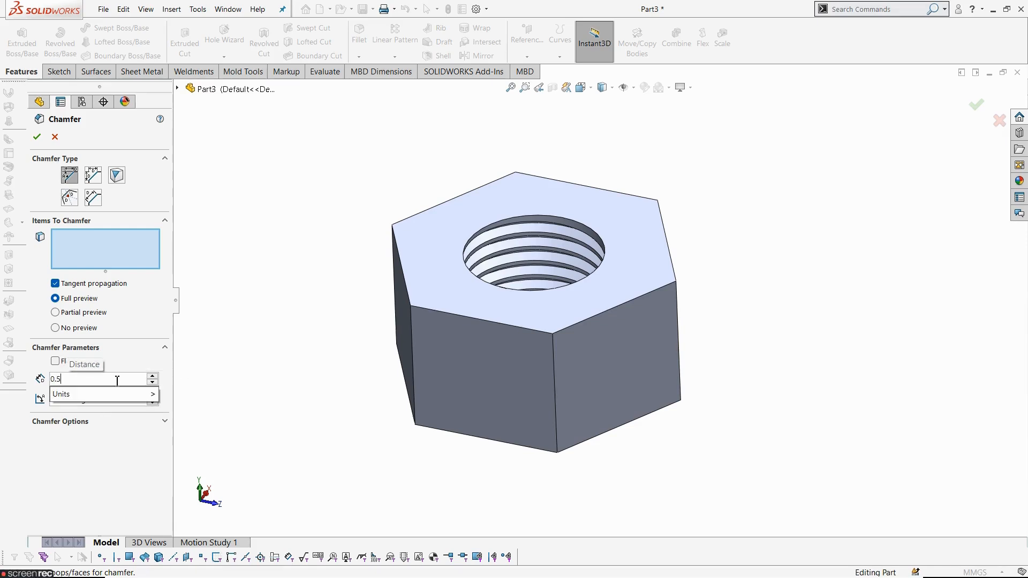
key(Return)
key(alt+Tab)
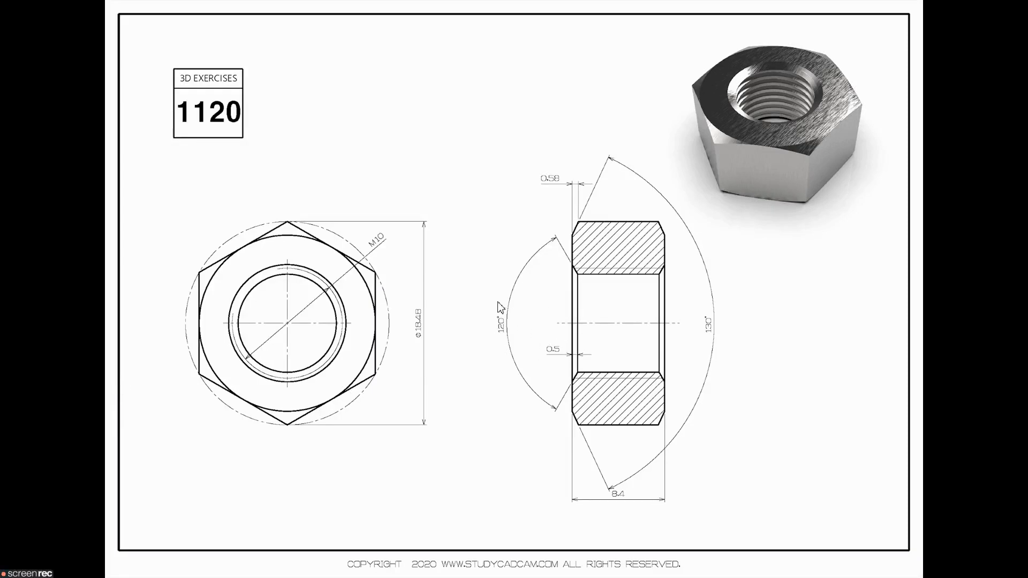
key(alt+Tab)
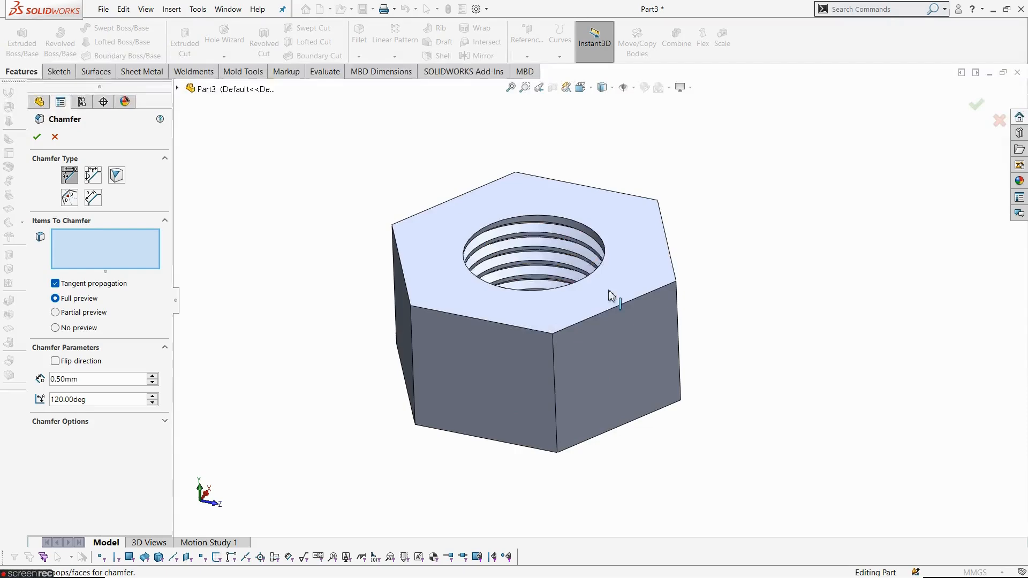
Try to chamfer the threaded hole's edges at both end faces, testing the flipped direction, and cancel the chamfer
click(530, 222)
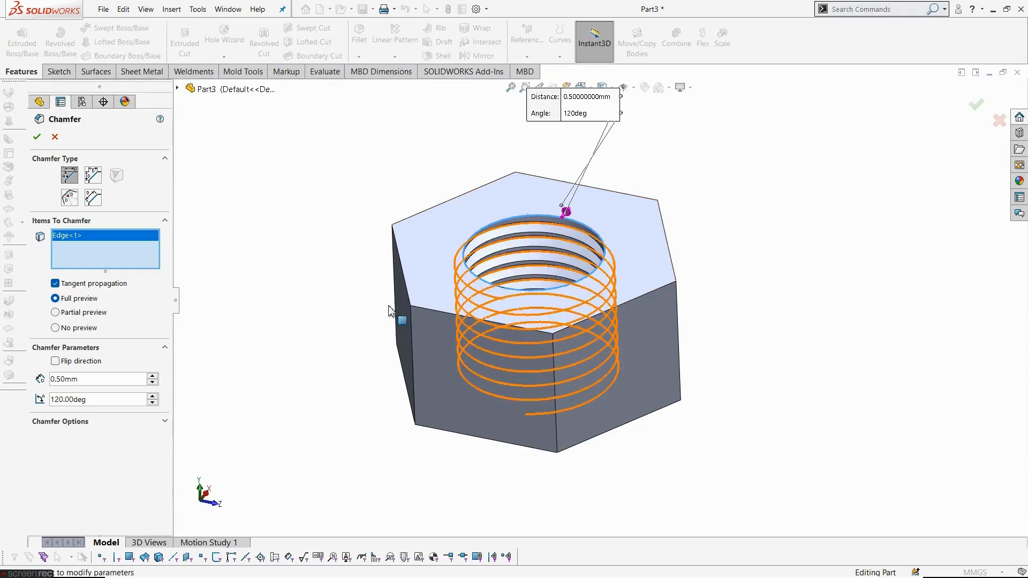
click(55, 361)
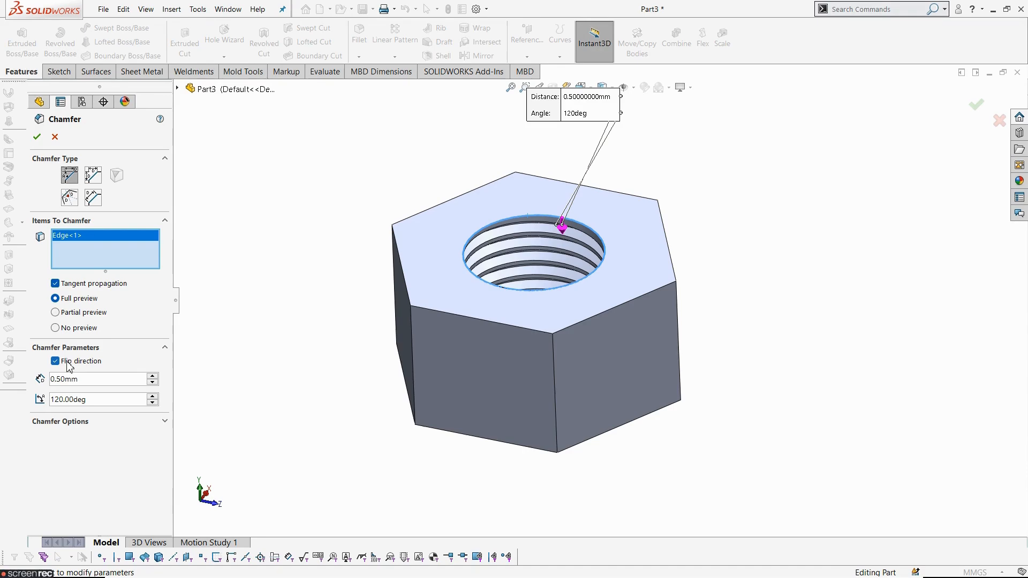
click(69, 365)
middle_drag(286, 398, 278, 211)
middle_drag(475, 420, 539, 183)
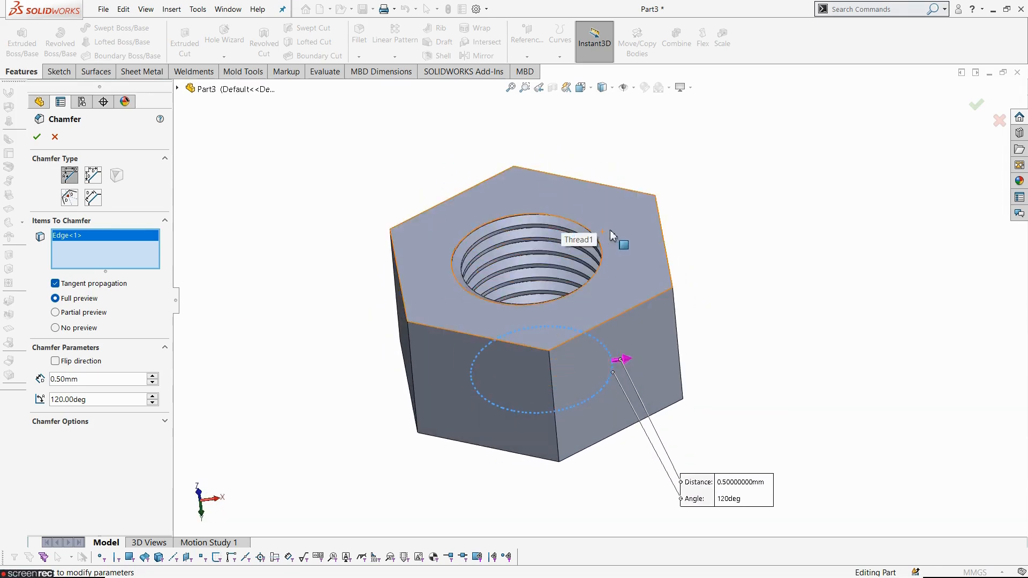
scroll(560, 222, down, 5)
middle_drag(553, 221, 520, 220)
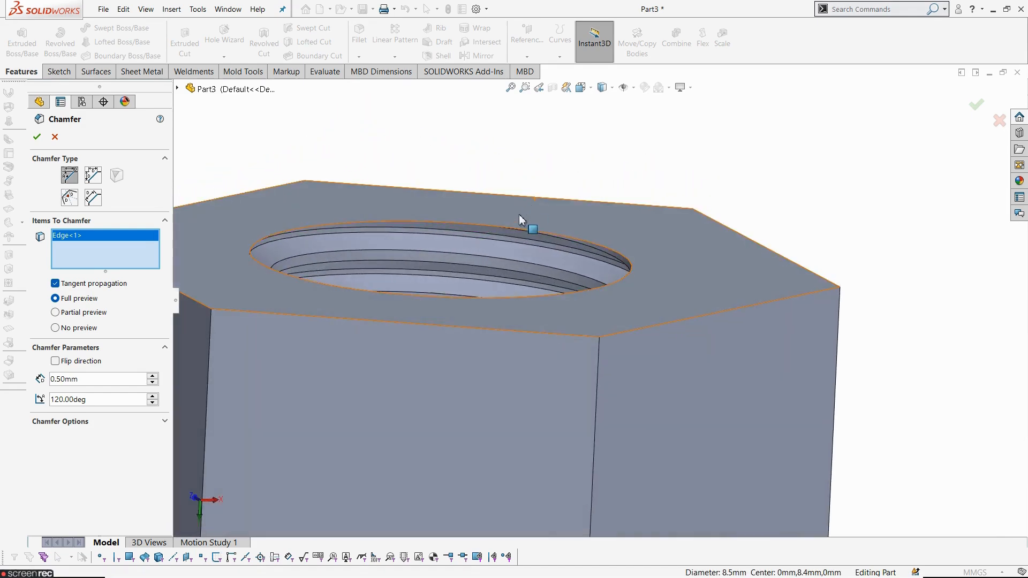
click(544, 237)
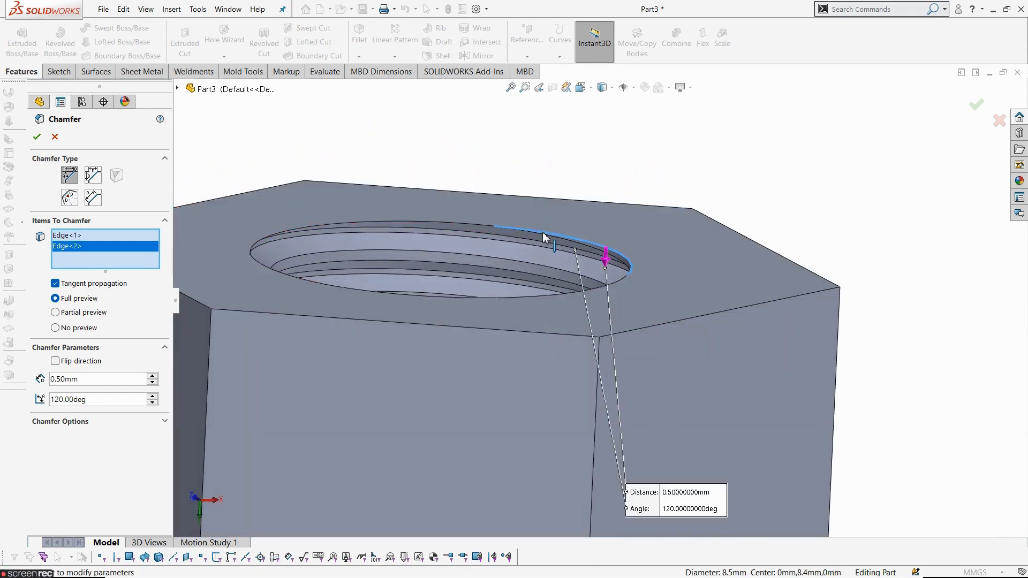
scroll(543, 238, up, 3)
key(Escape)
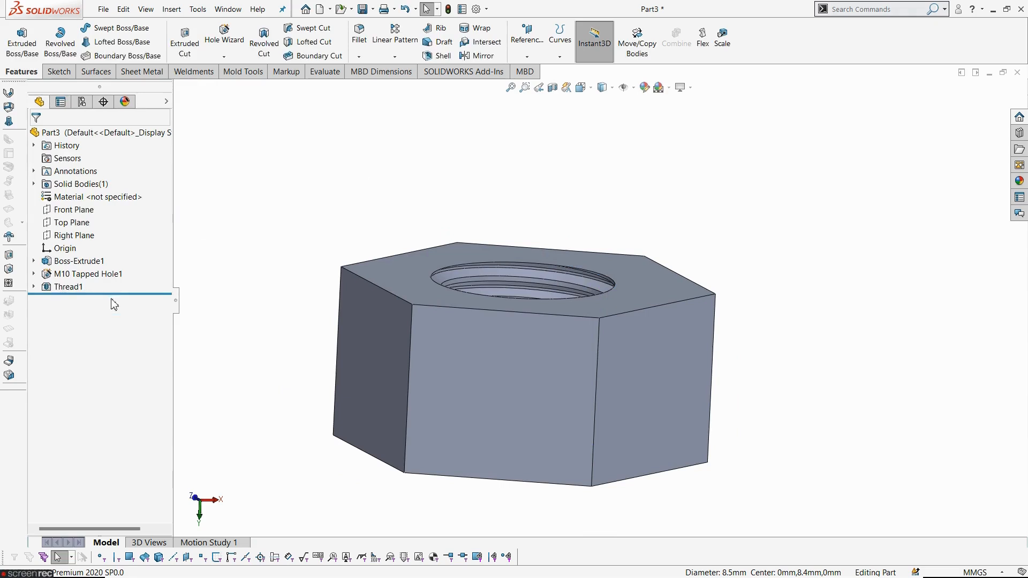
Roll the model history back to just before the thread feature
drag(118, 294, 115, 280)
middle_drag(290, 182, 278, 343)
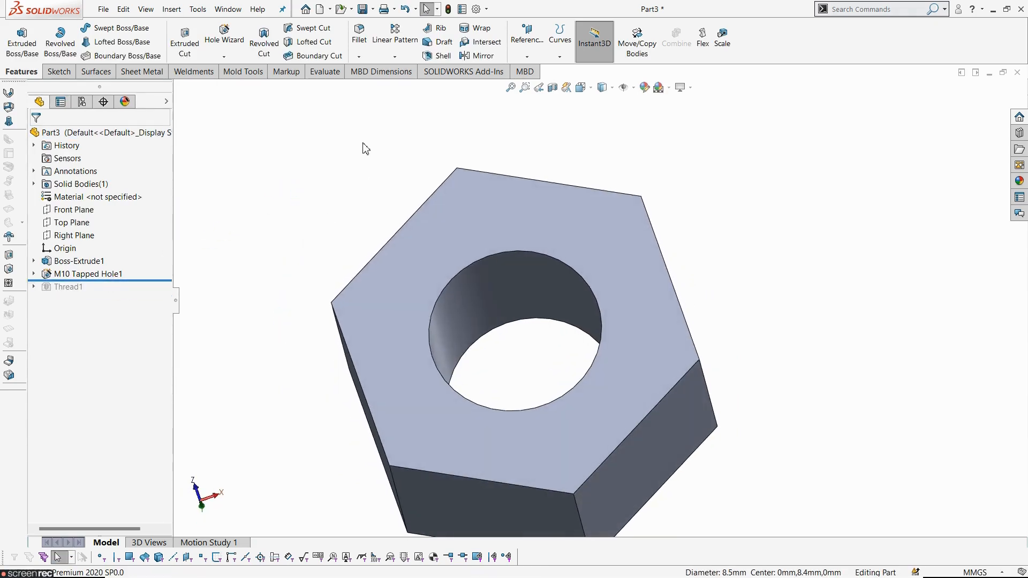
Chamfer the tapped hole's circular edges at both end faces with a 0.5 mm distance and 120-degree angle
click(359, 56)
click(378, 83)
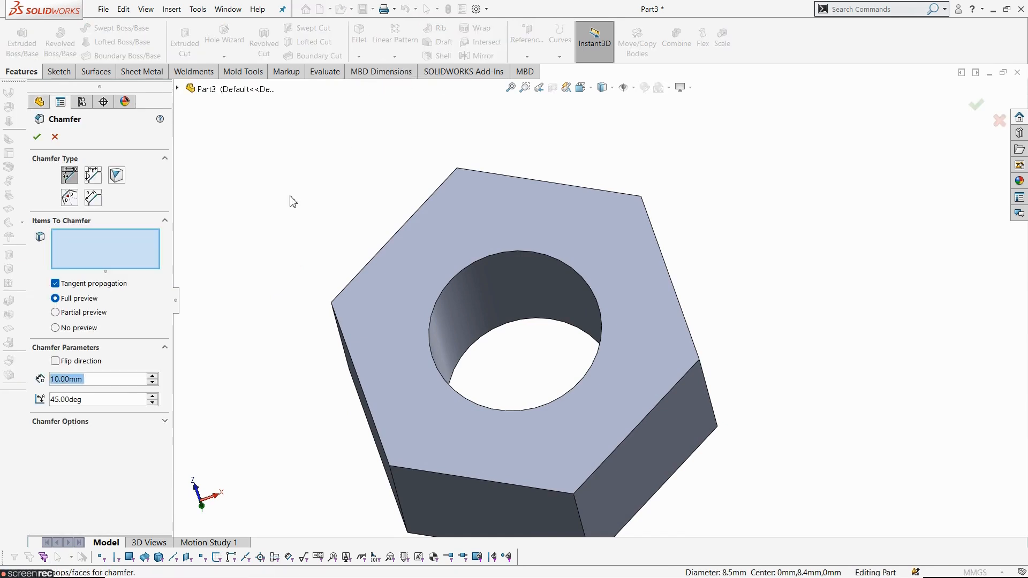
click(110, 400)
text(120)
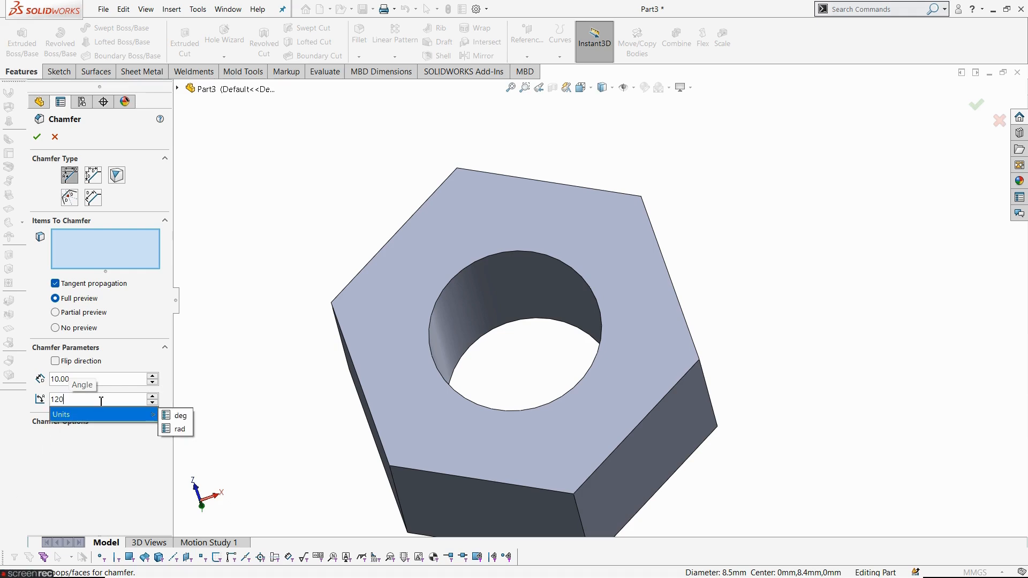
click(130, 380)
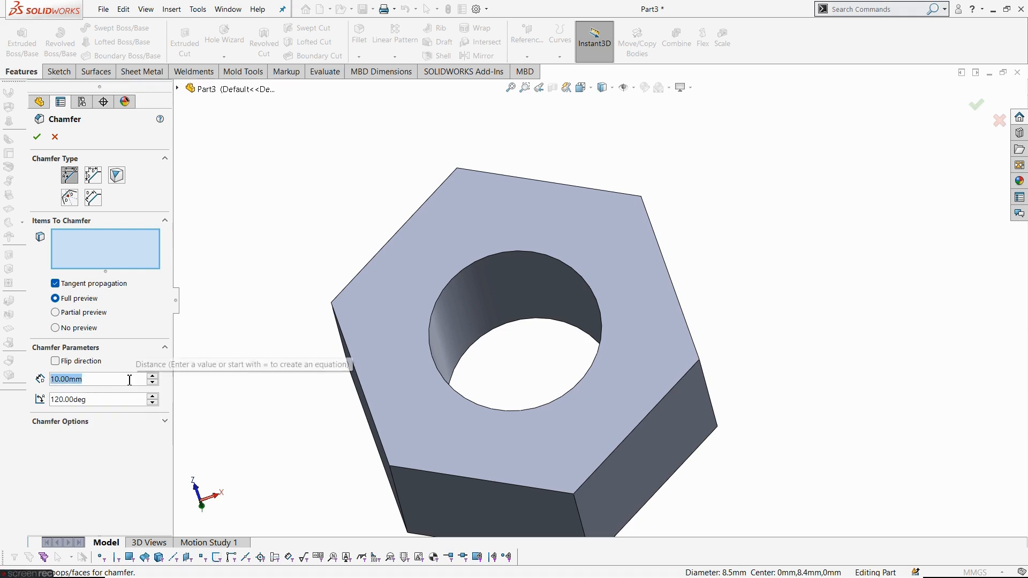
text(0.5)
key(Return)
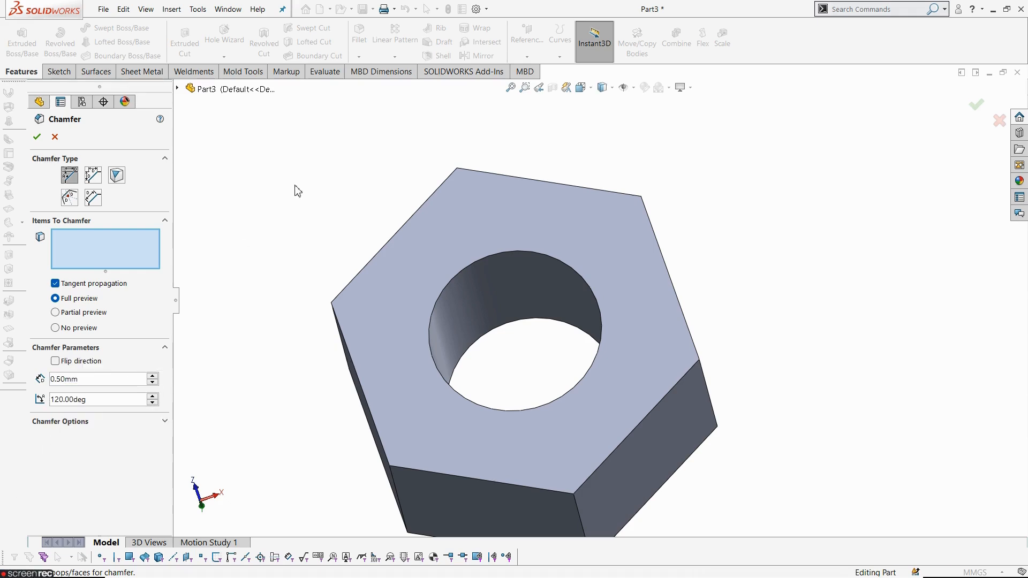
click(513, 250)
middle_drag(516, 305, 456, 174)
click(465, 199)
middle_drag(459, 211, 431, 119)
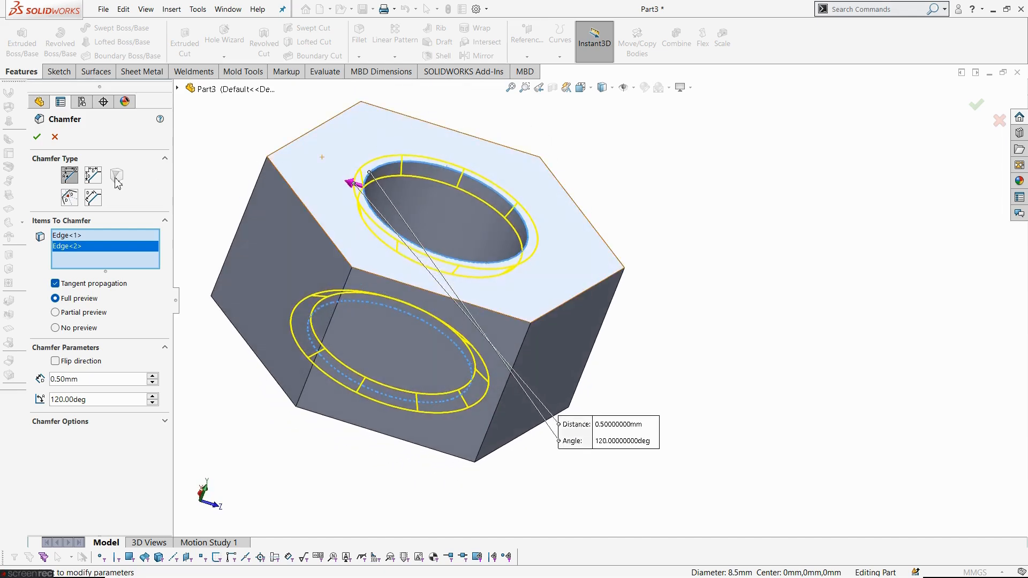
click(37, 137)
middle_drag(344, 237, 402, 230)
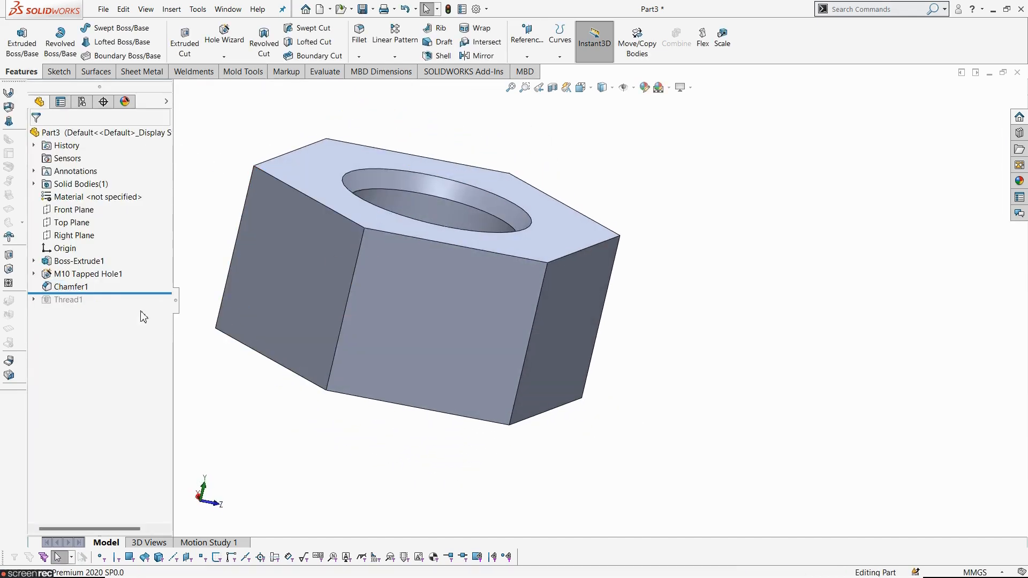
Roll the model history forward past the thread feature and expand the thread's entry
drag(116, 294, 118, 307)
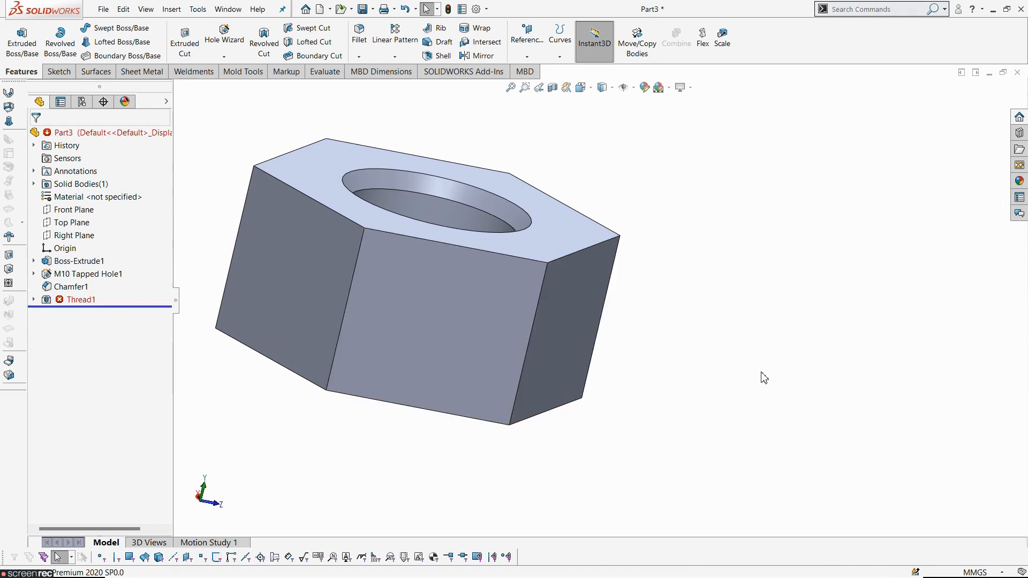
click(69, 301)
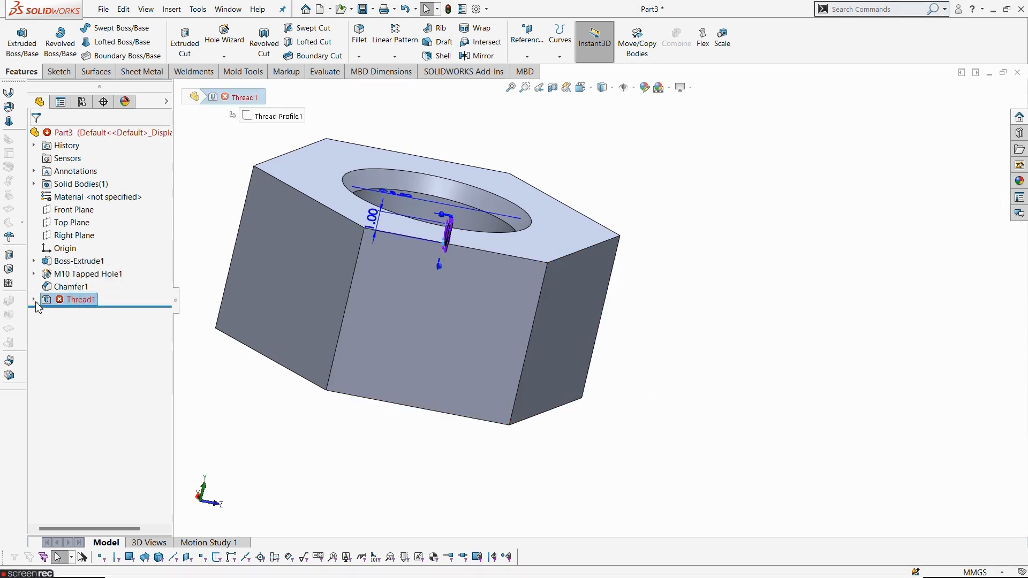
click(34, 301)
Edit the thread's definition and set its location to the inner circular edge of the hole's chamfer
right_click(67, 302)
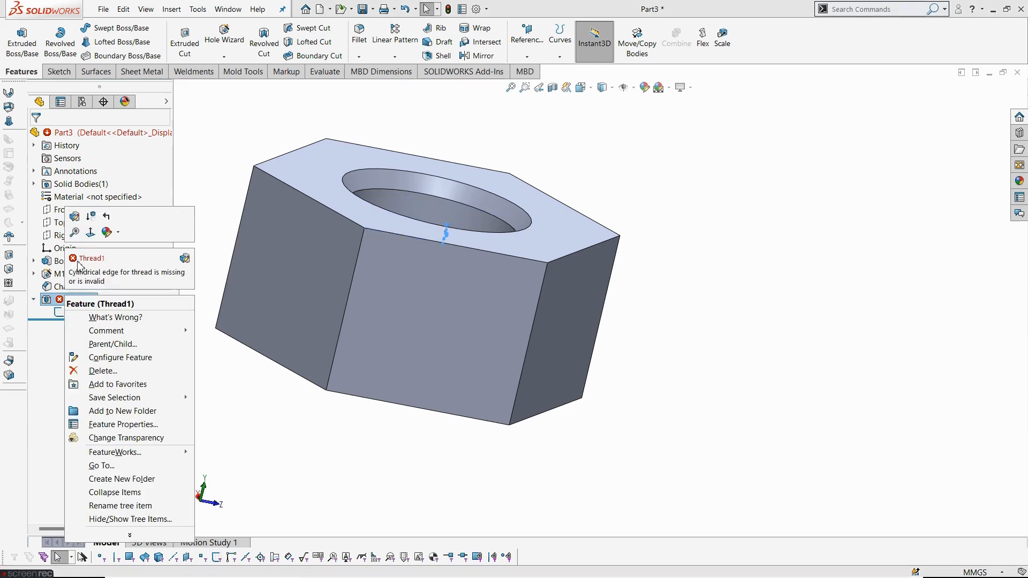
click(78, 213)
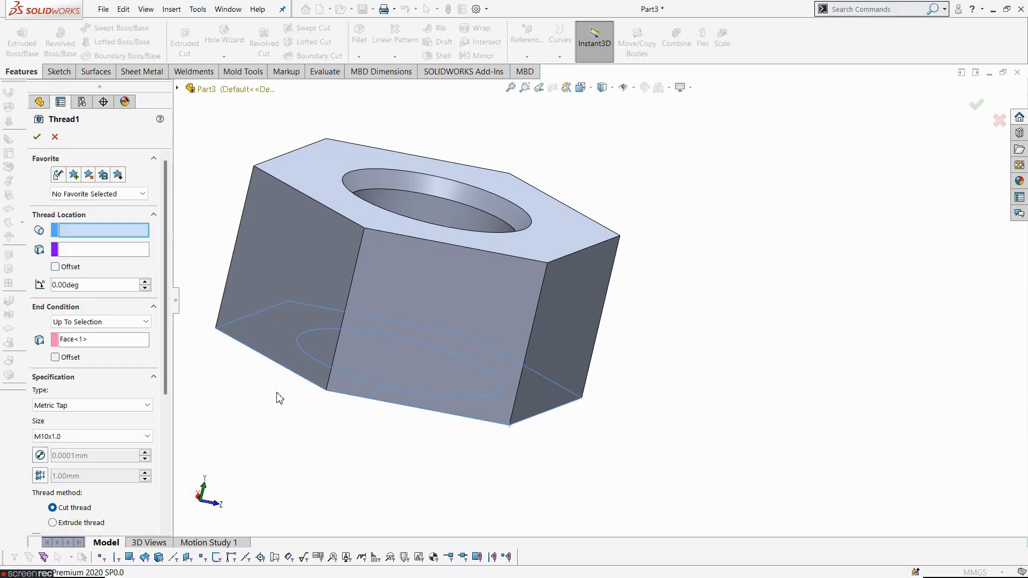
scroll(277, 393, up, 2)
middle_drag(314, 387, 315, 454)
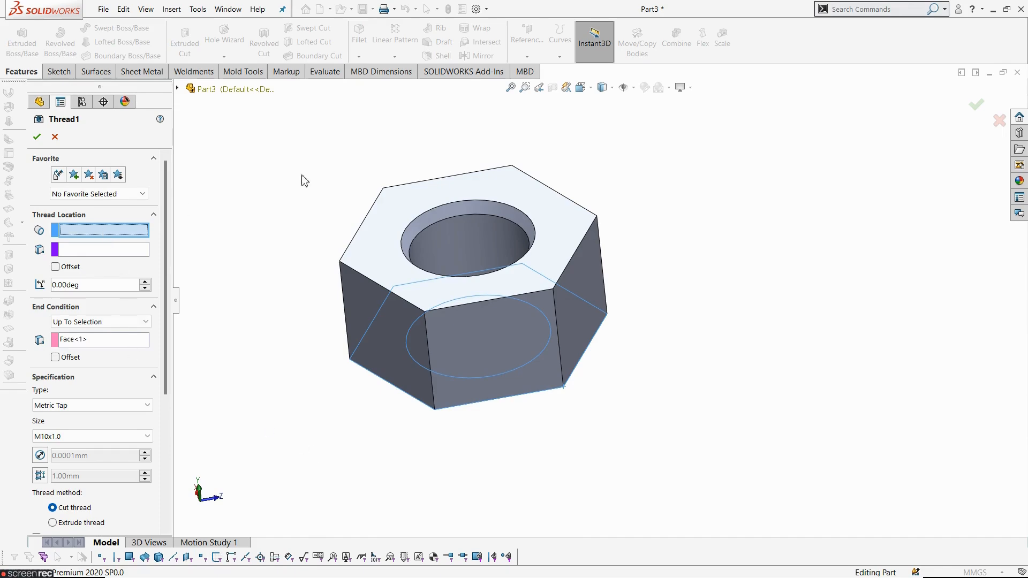
click(432, 229)
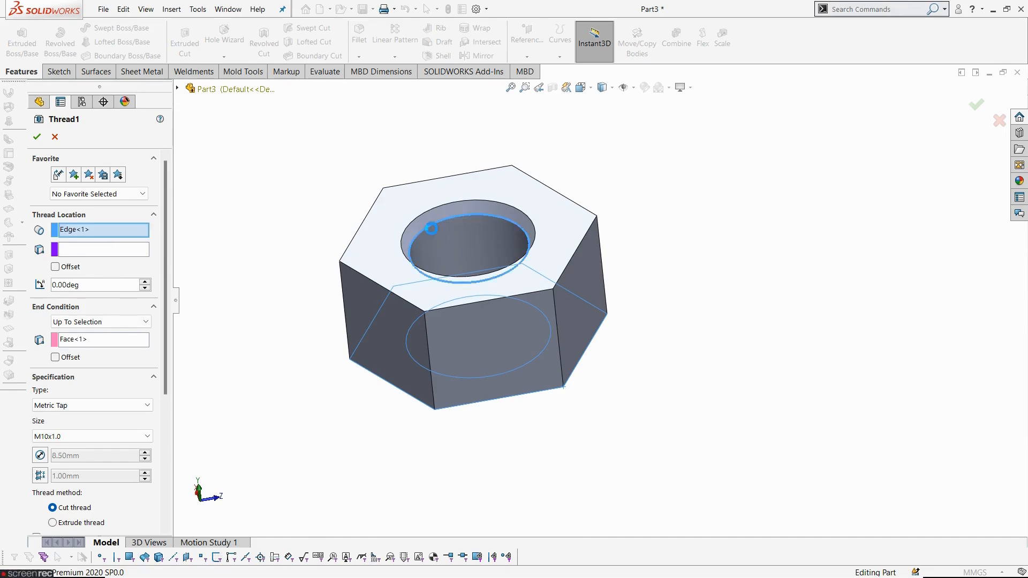
middle_drag(481, 261, 507, 229)
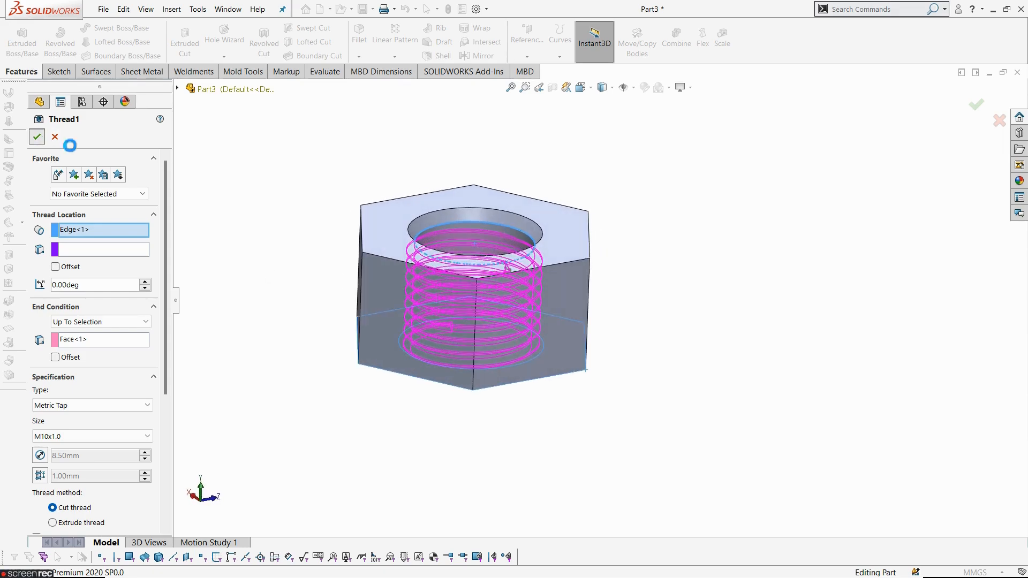
middle_drag(282, 202, 270, 269)
scroll(474, 292, down, 2)
middle_drag(510, 282, 457, 226)
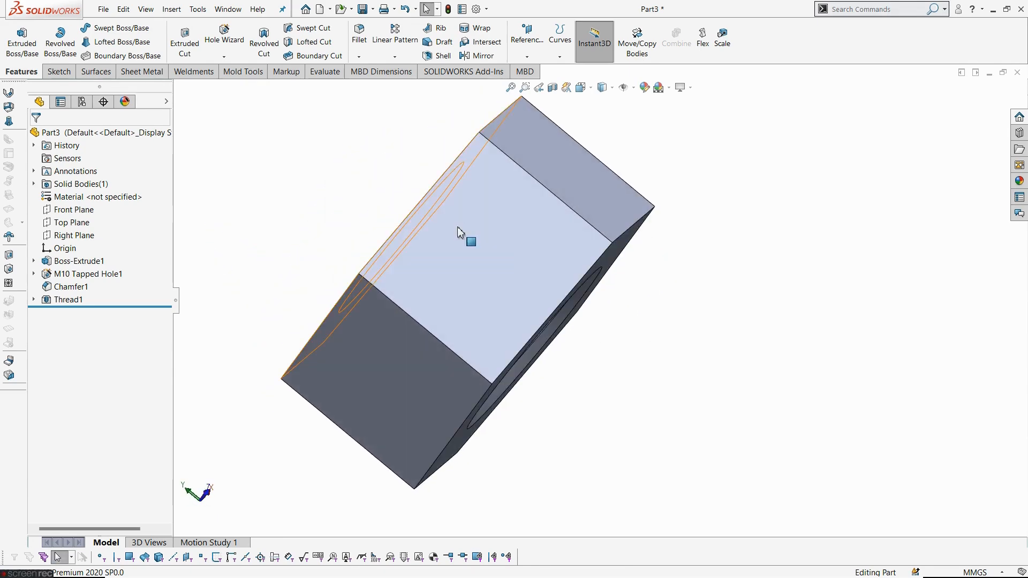
Check the outer chamfer on the reference drawing, try a vertex chamfer on a corner of the hexagonal end face, and cancel it
key(alt+Tab)
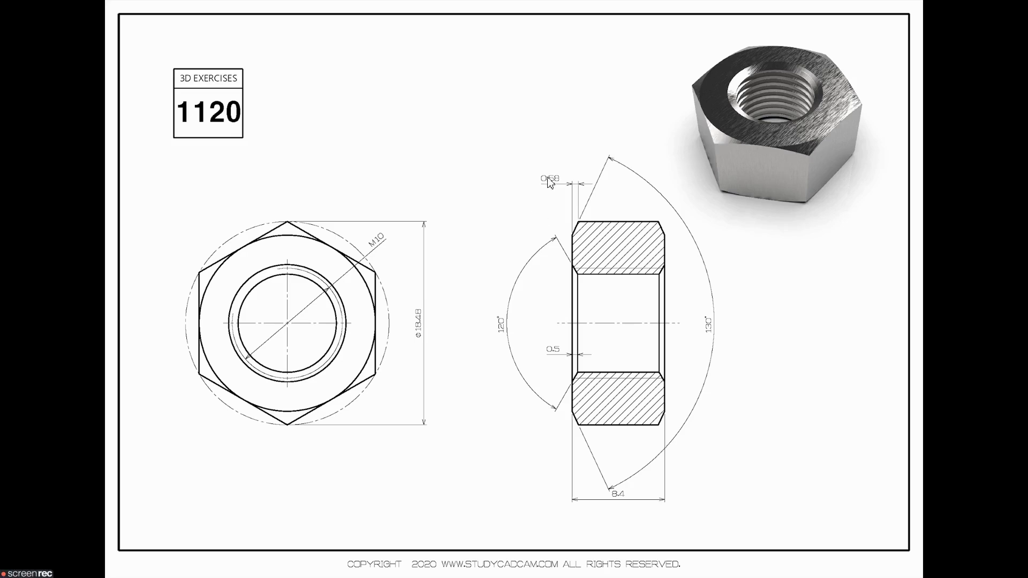
key(alt+Tab)
middle_drag(374, 140, 426, 174)
click(359, 56)
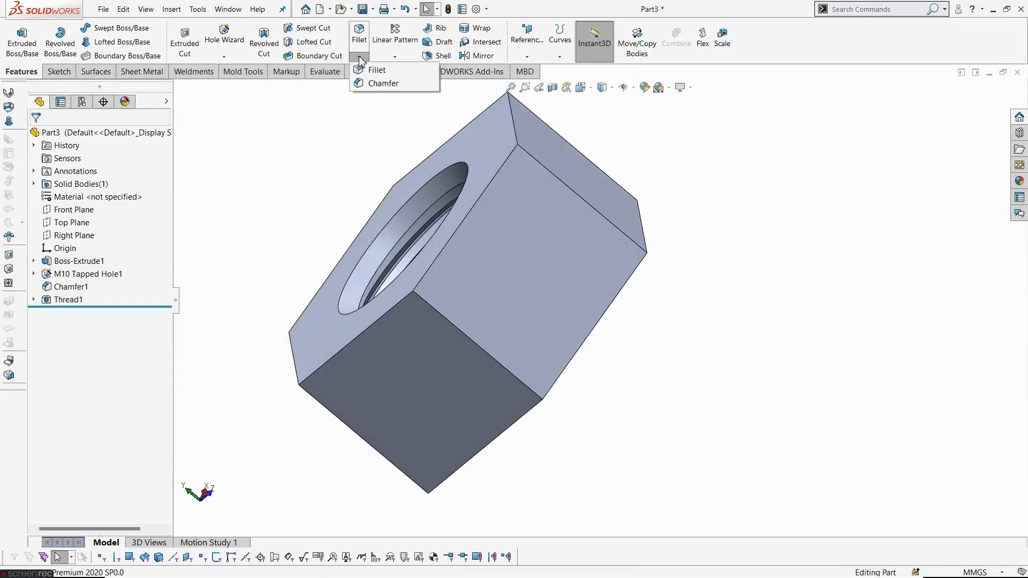
click(378, 83)
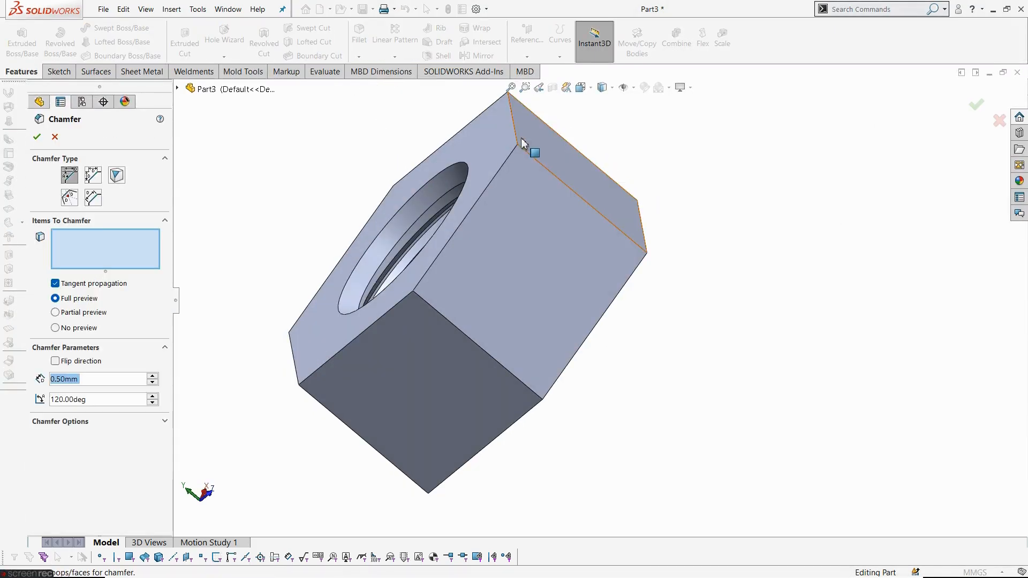
key(alt+Tab)
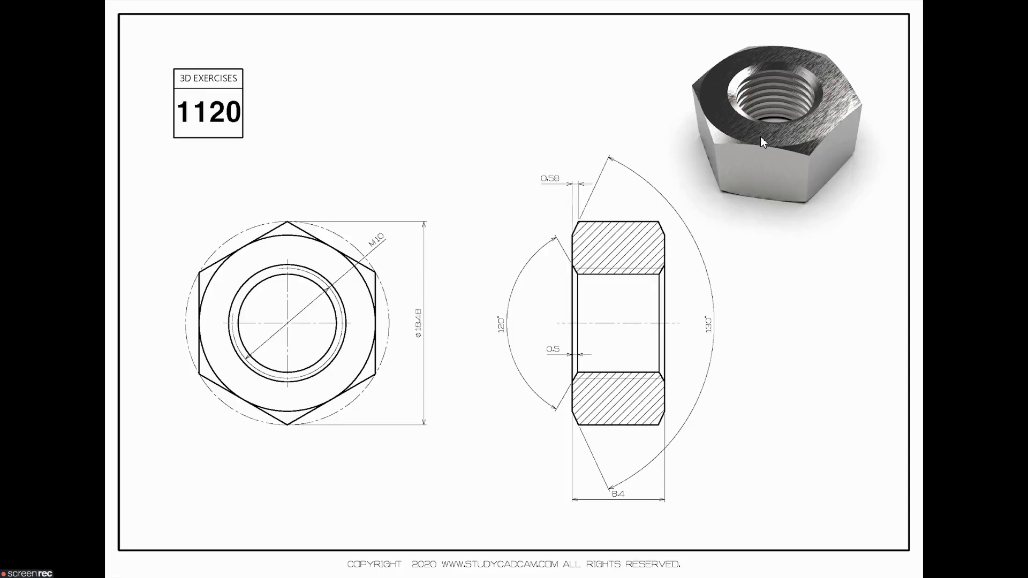
key(alt+Tab)
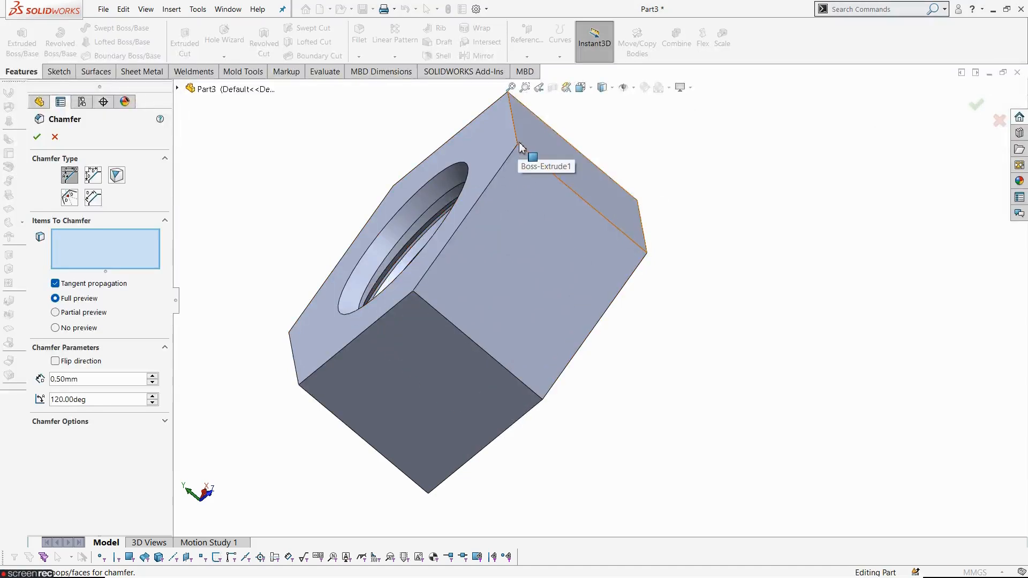
click(117, 176)
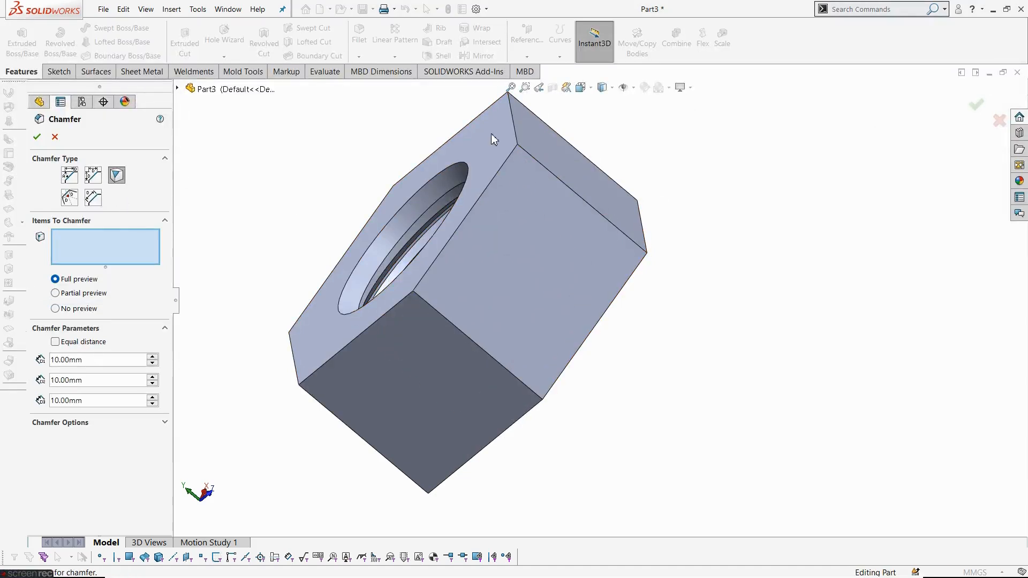
click(518, 145)
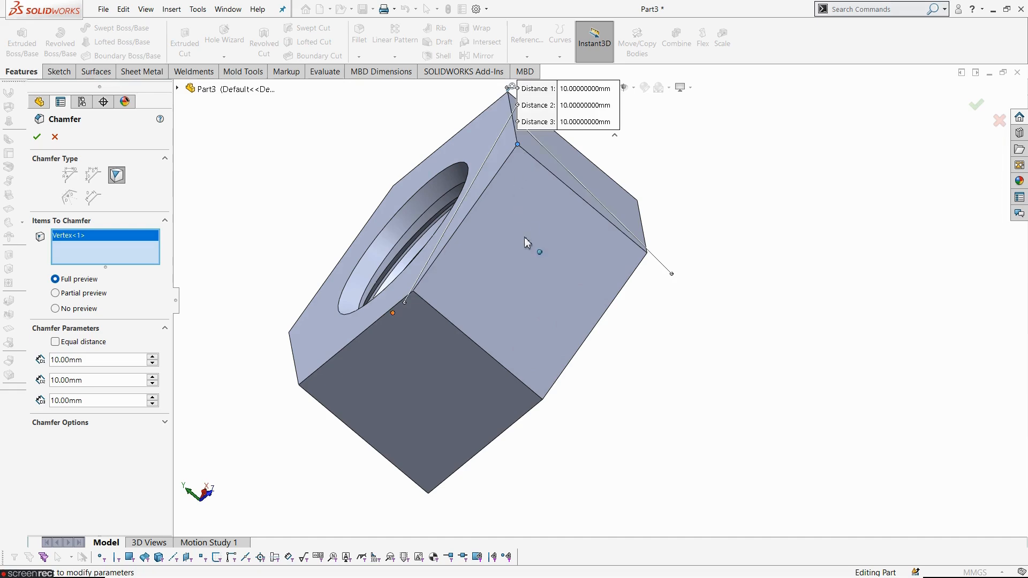
middle_drag(525, 238, 545, 256)
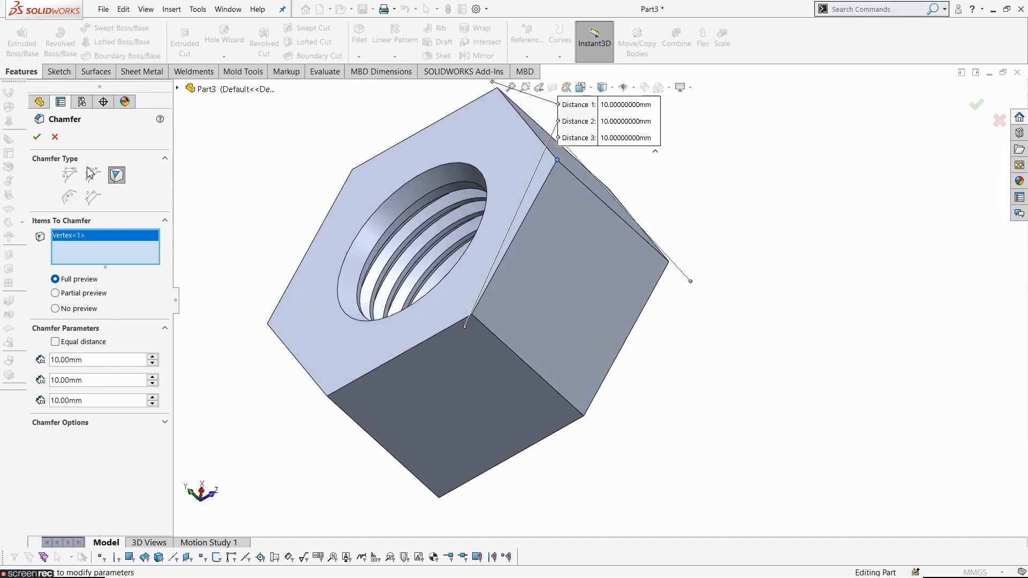
click(56, 139)
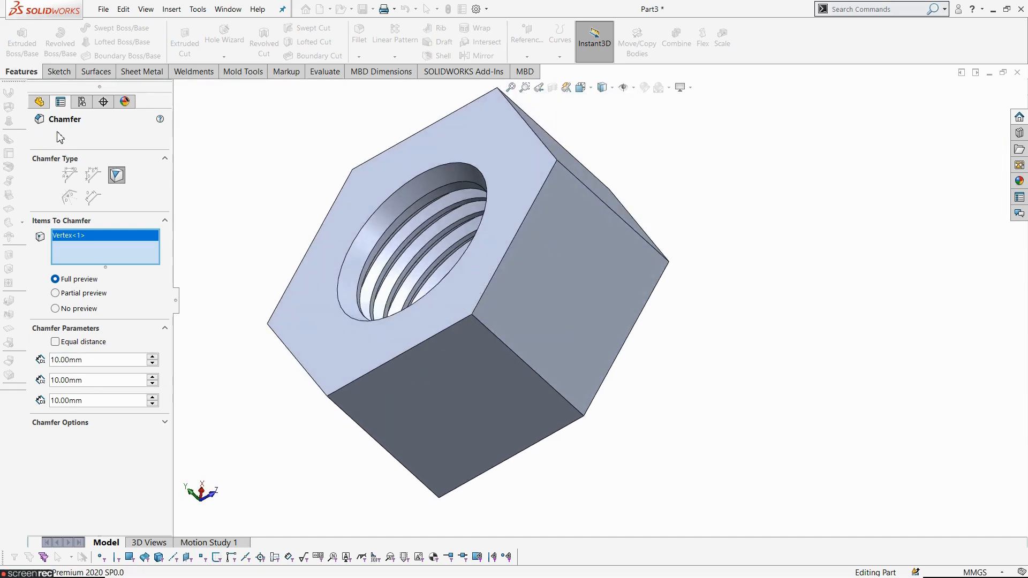
scroll(455, 289, up, 4)
middle_drag(527, 276, 479, 261)
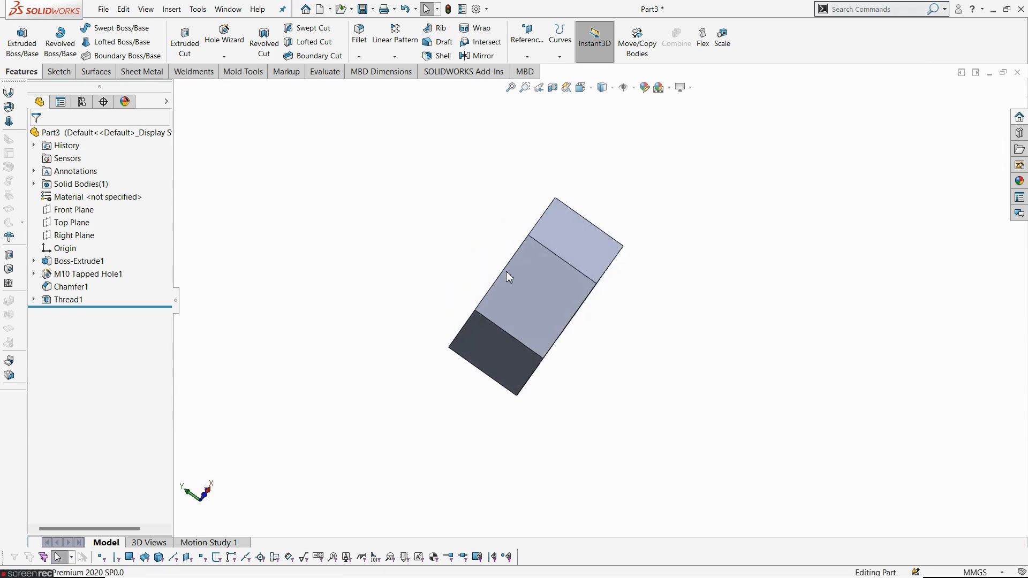
click(79, 234)
middle_drag(342, 265, 380, 275)
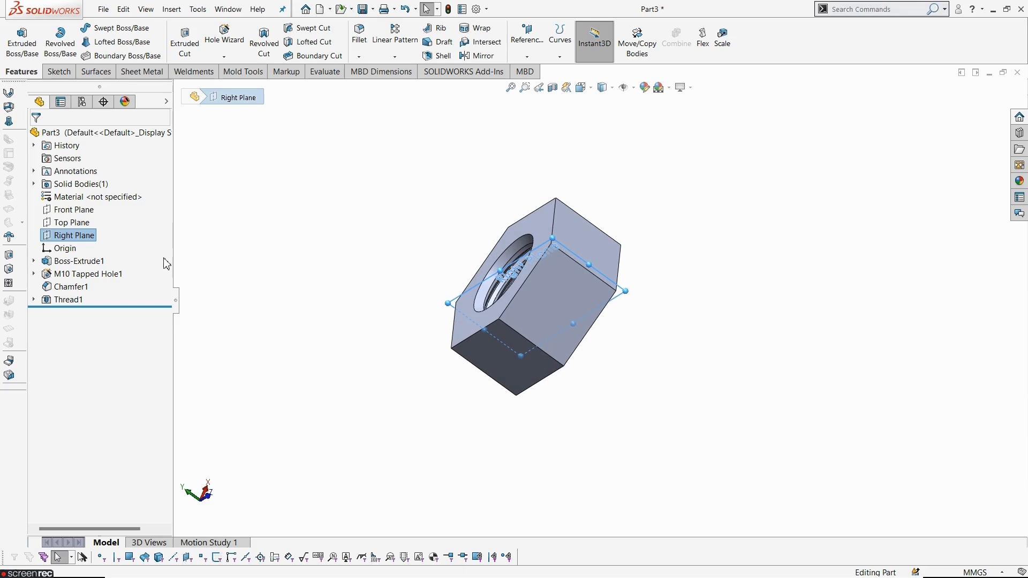
right_click(97, 237)
click(109, 224)
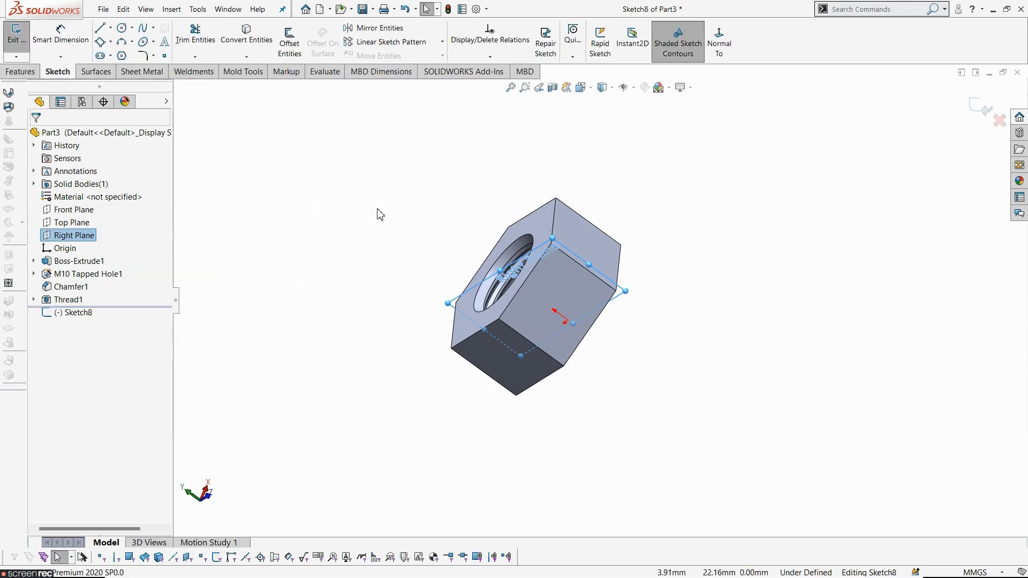
click(718, 58)
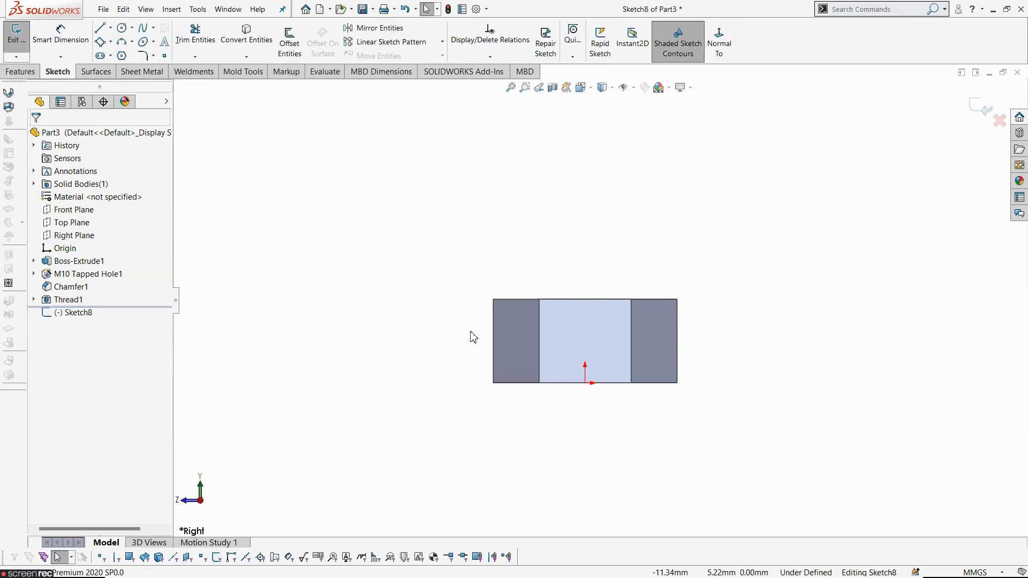
click(16, 33)
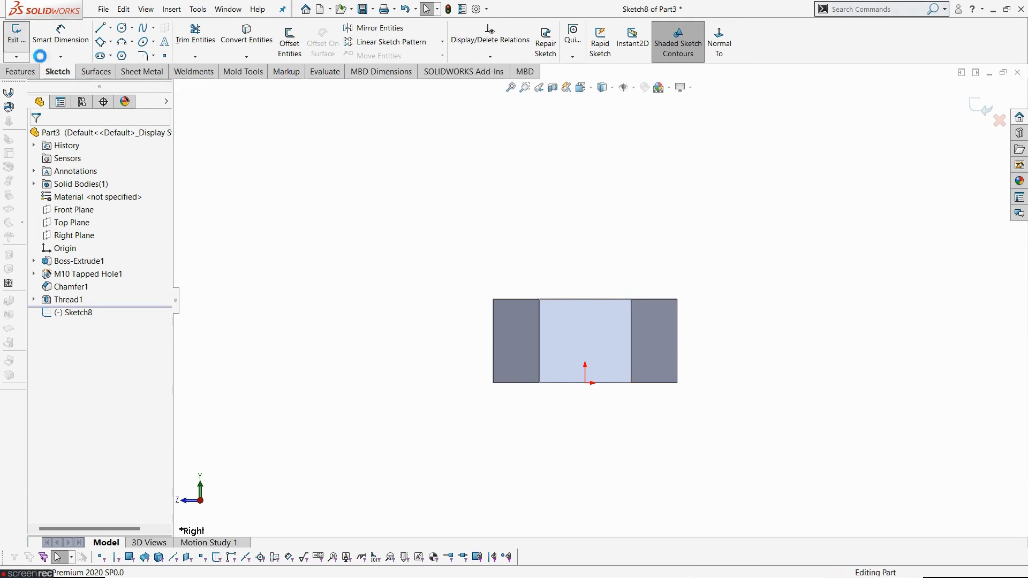
click(81, 212)
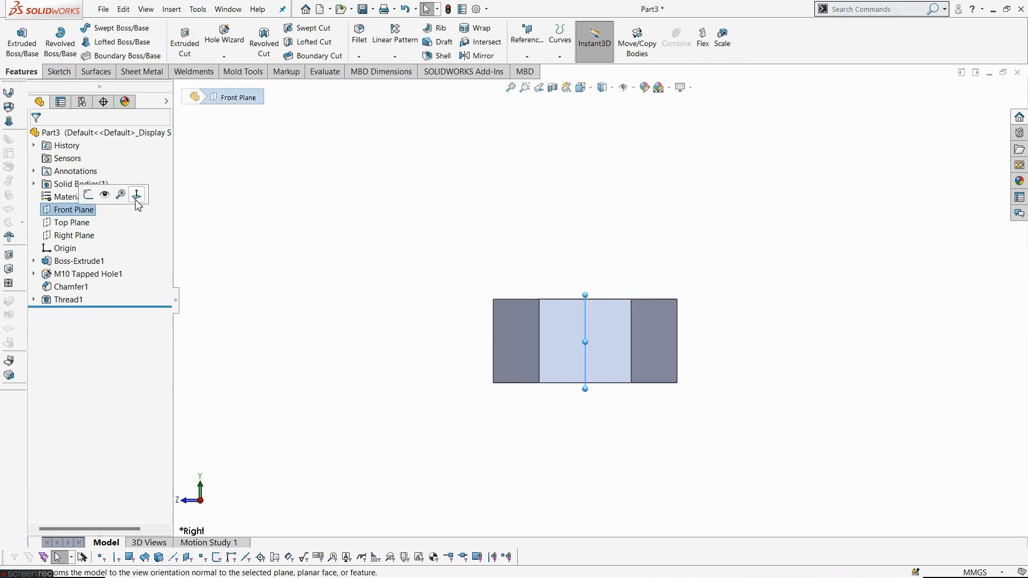
click(88, 195)
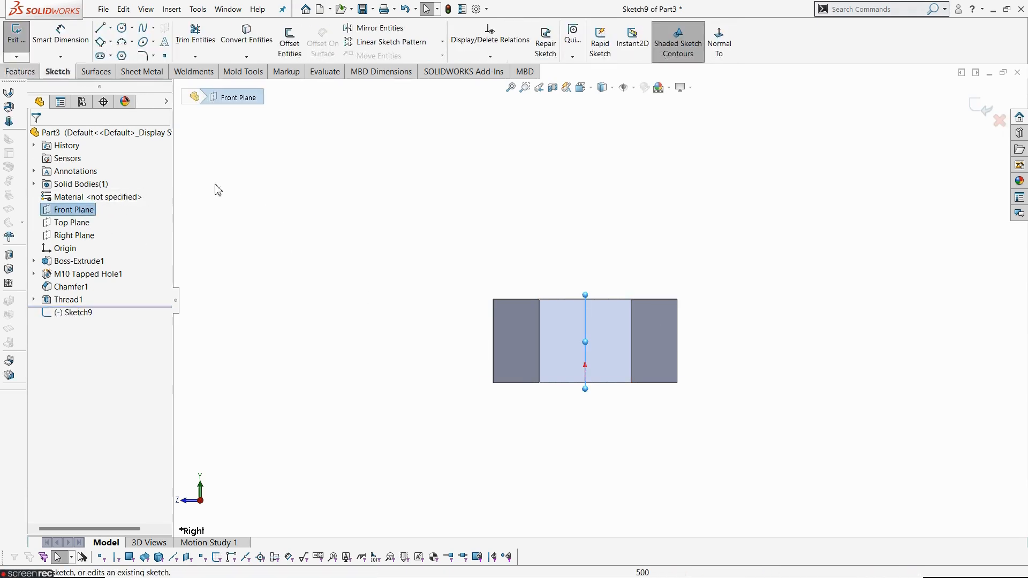
click(732, 50)
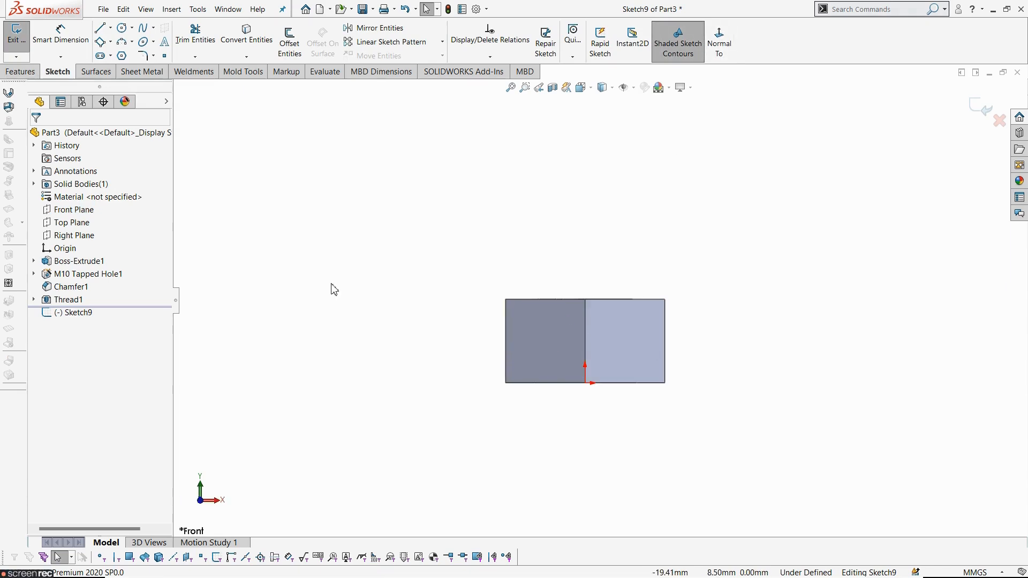
click(16, 35)
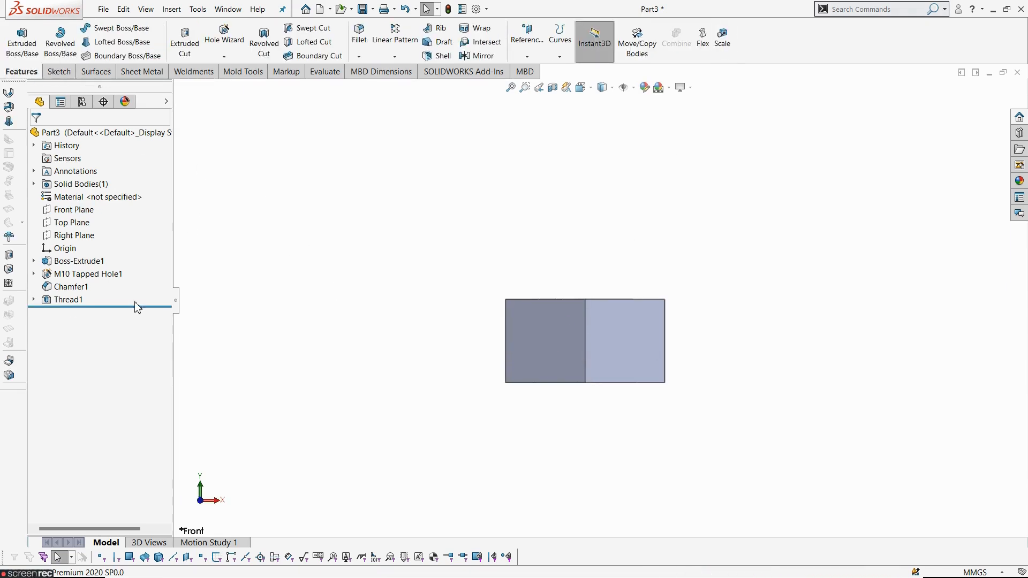
On the Right Plane, viewed straight on, sketch a closed triangle across the nut's upper outer corner on the positive Z side
click(74, 235)
click(98, 223)
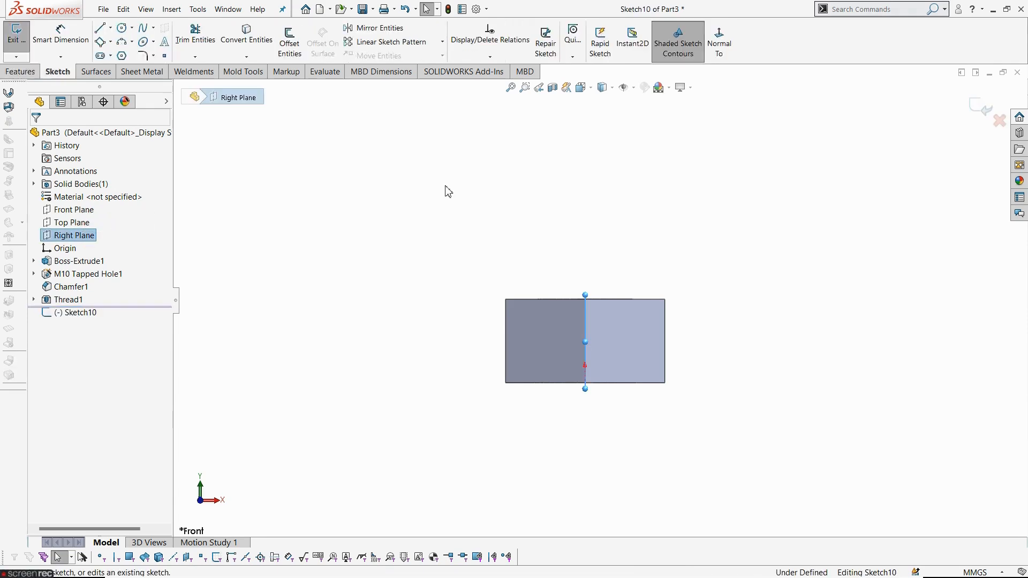
click(720, 45)
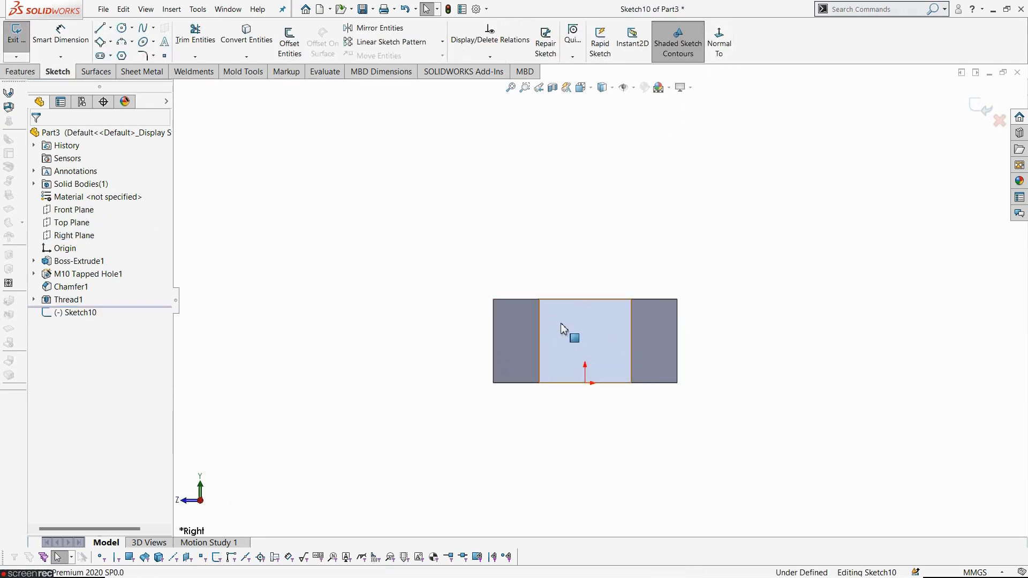
scroll(583, 332, down, 2)
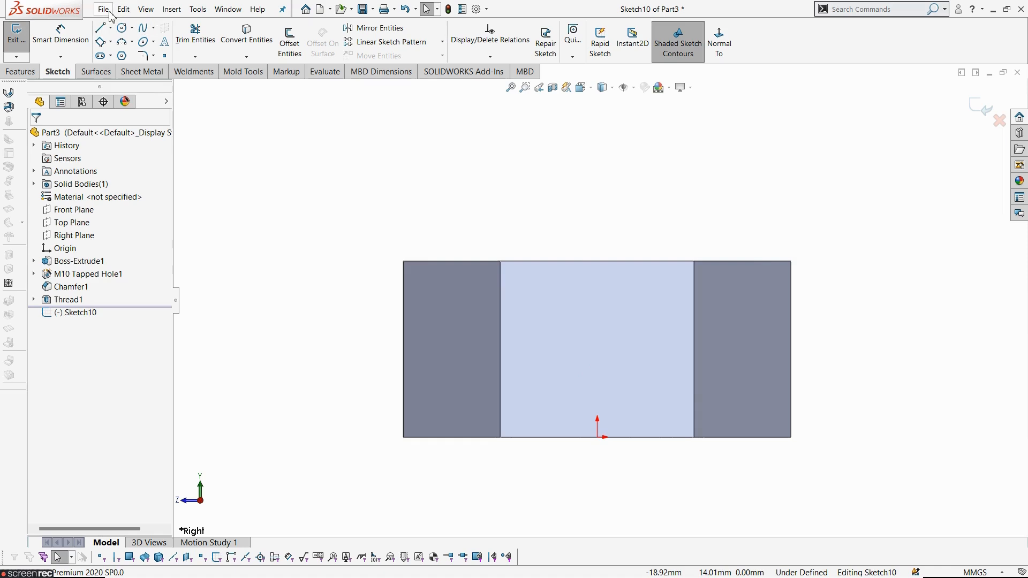
click(101, 29)
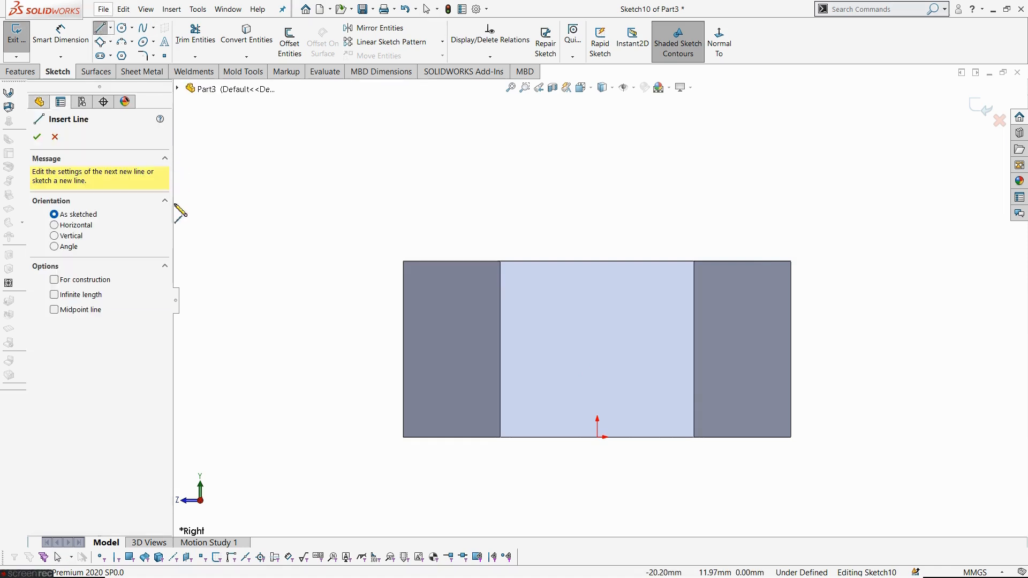
click(406, 292)
click(449, 261)
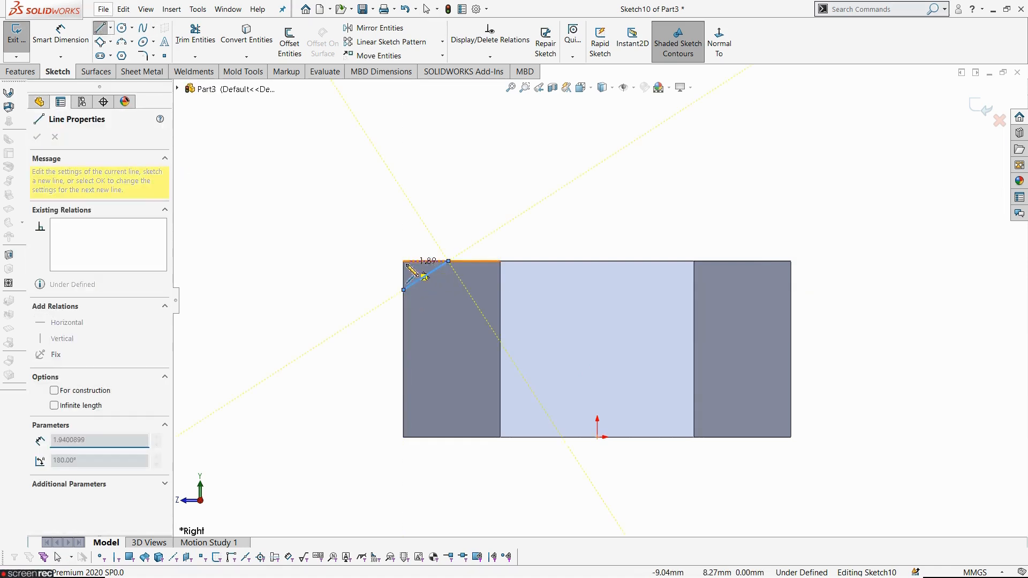
click(403, 261)
key(Escape)
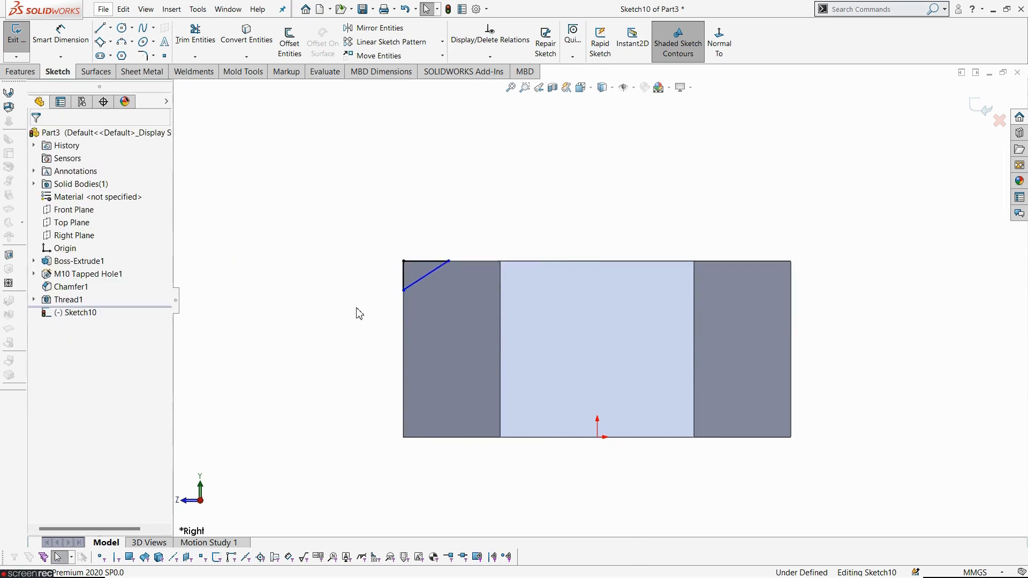
Draw a vertical centerline from the origin to above the nut's top face, and check the outer bevel on the reference drawing
click(110, 28)
click(124, 57)
click(598, 438)
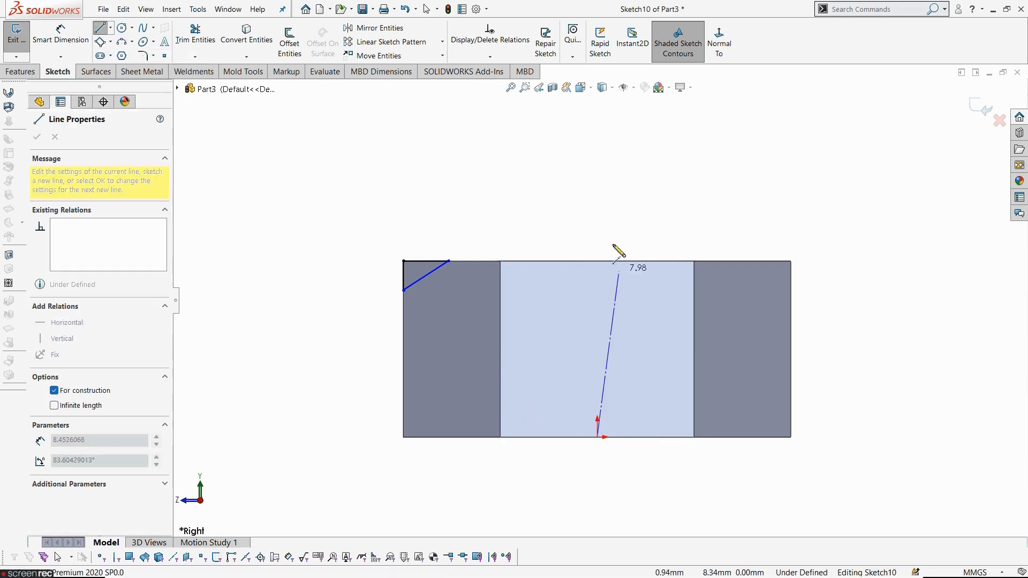
double_click(597, 216)
key(Escape)
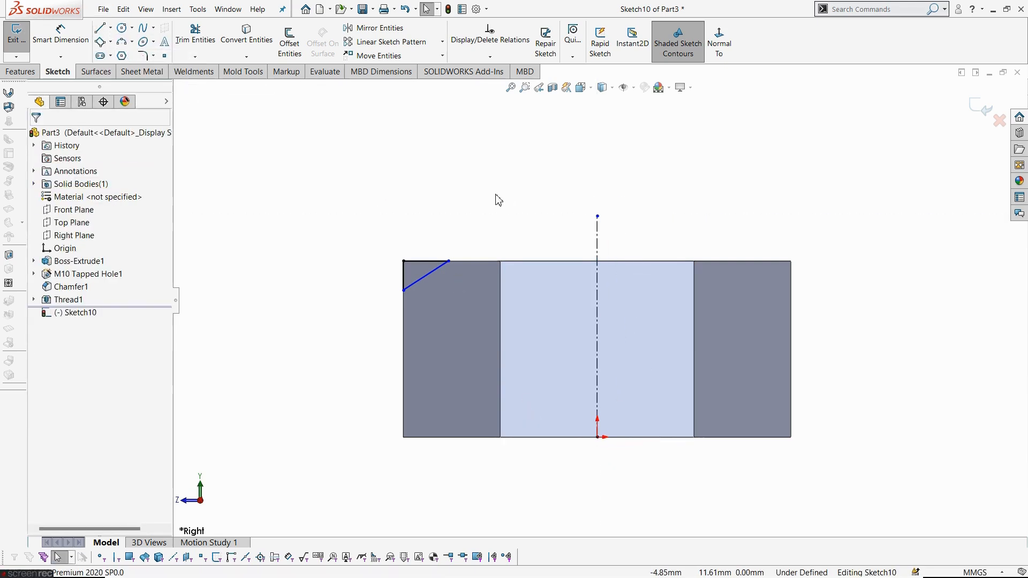
key(alt+Tab)
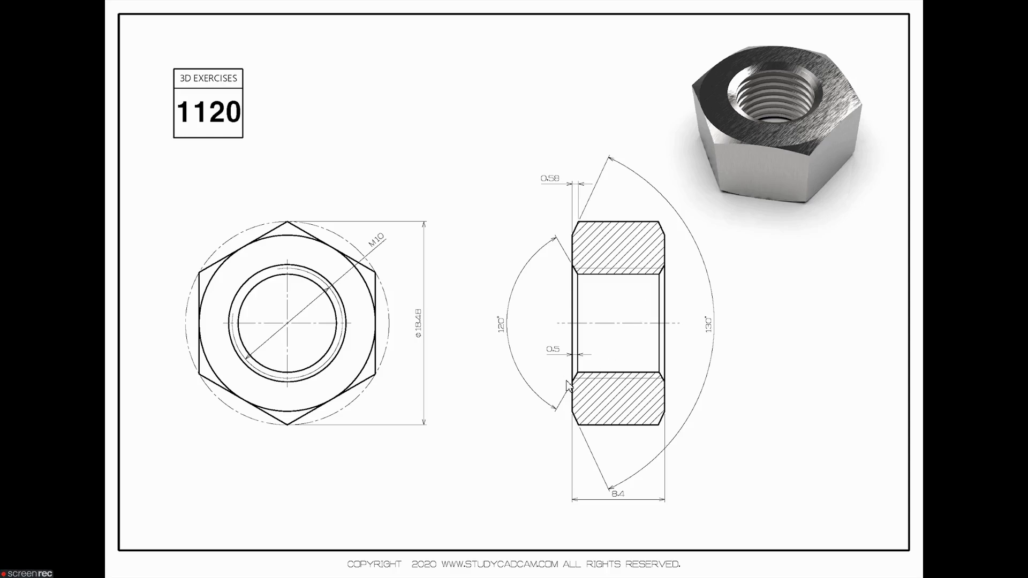